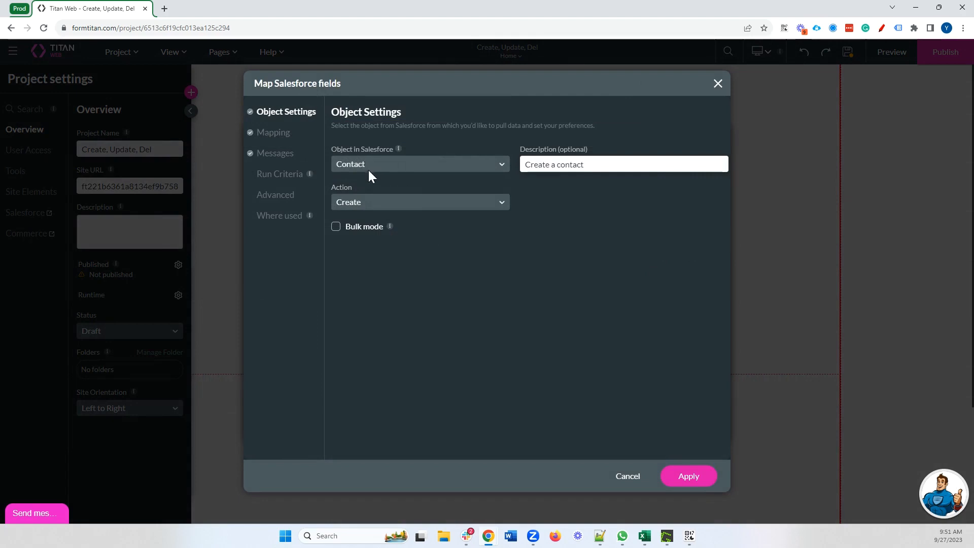
Leave the Salesforce object as Contact and the action as Create, then switch to field mapping
left_click(371, 169)
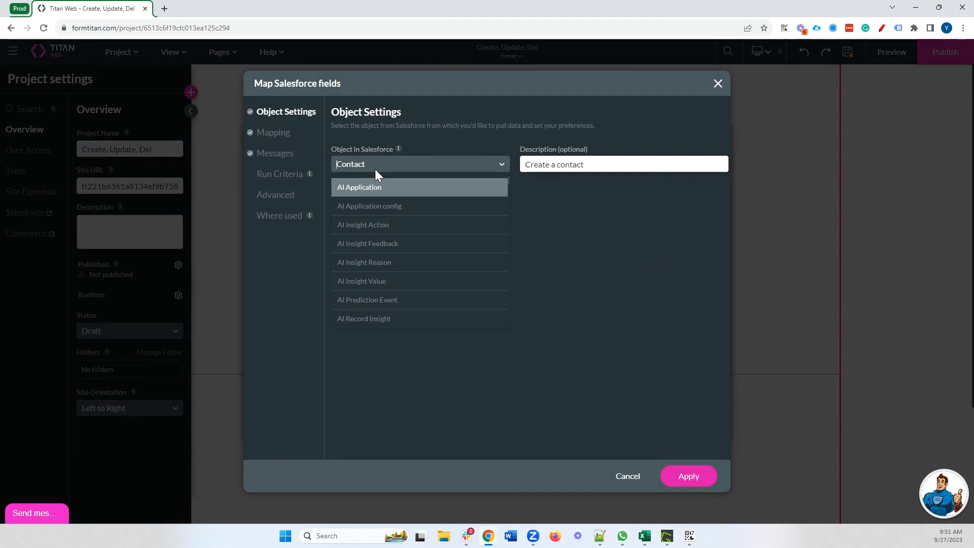
left_click(609, 206)
left_click(418, 203)
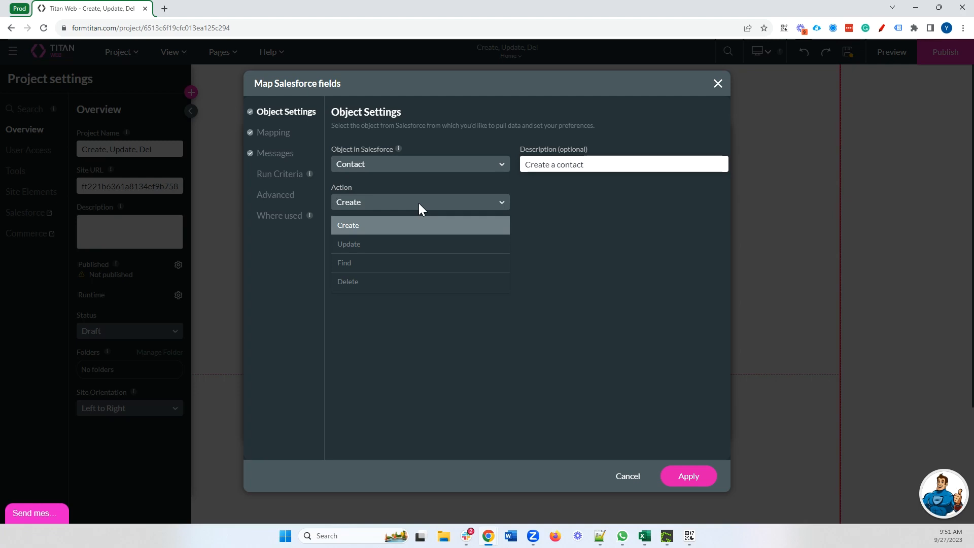
left_click(687, 212)
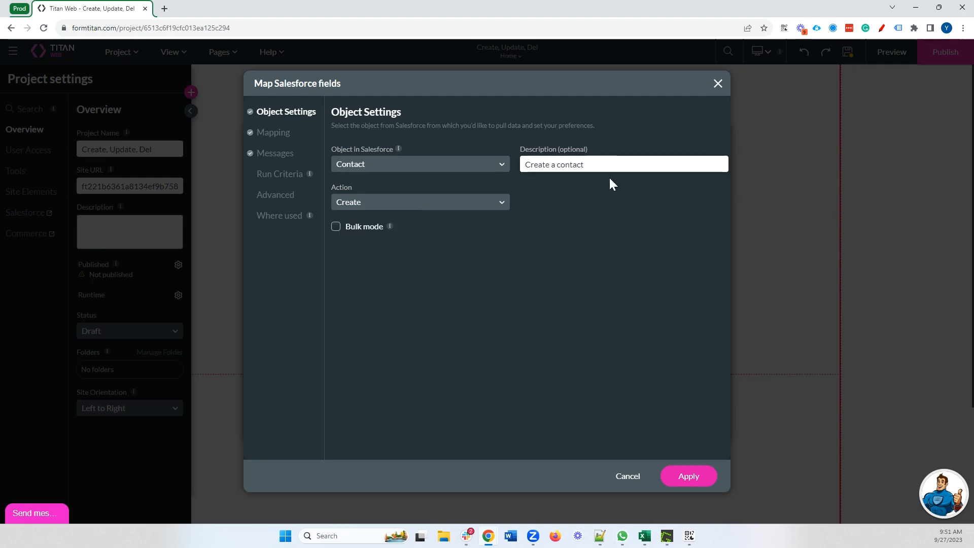
left_click_drag(604, 164, 522, 164)
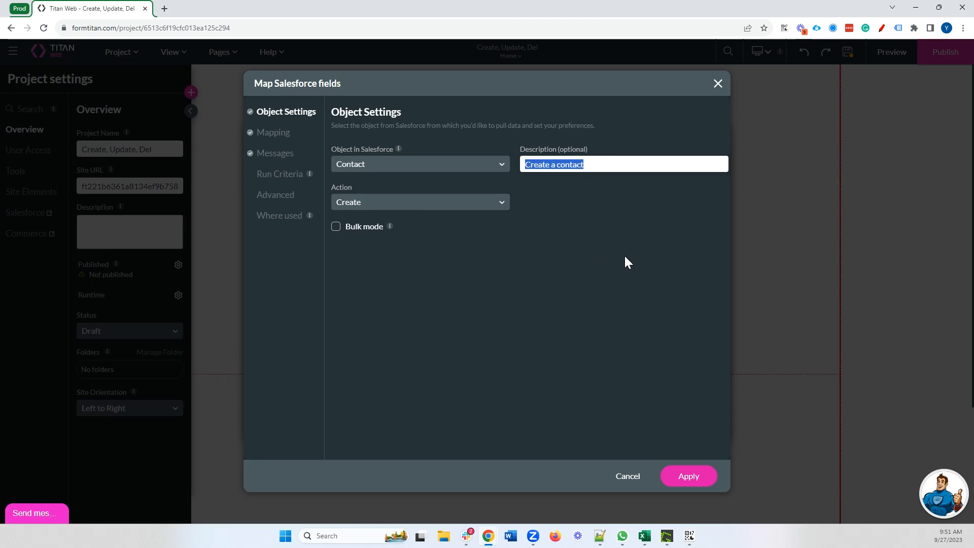
left_click(276, 135)
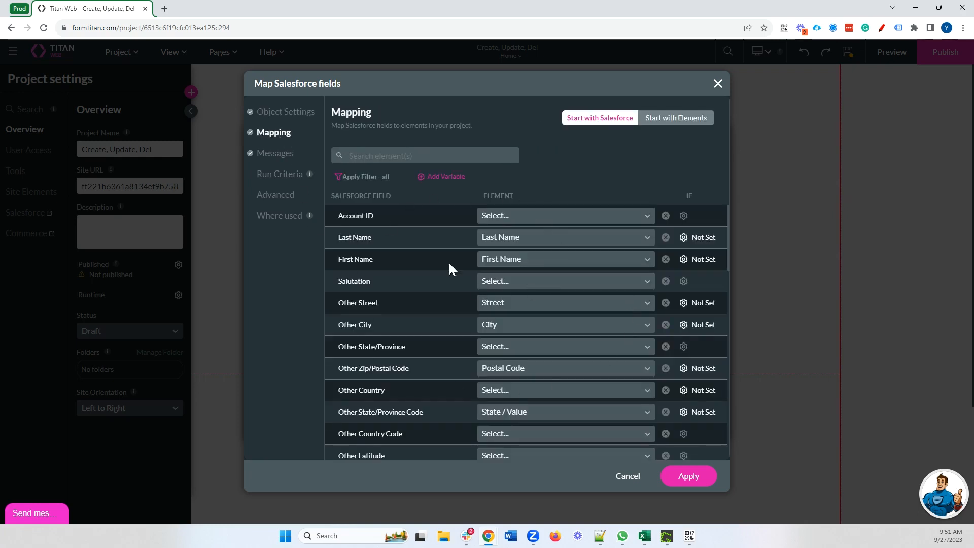
List mappings by form elements and map Country / Value to Other Country Code
scroll(374, 343, "down", 3)
scroll(452, 318, "up", 3)
left_click(655, 121)
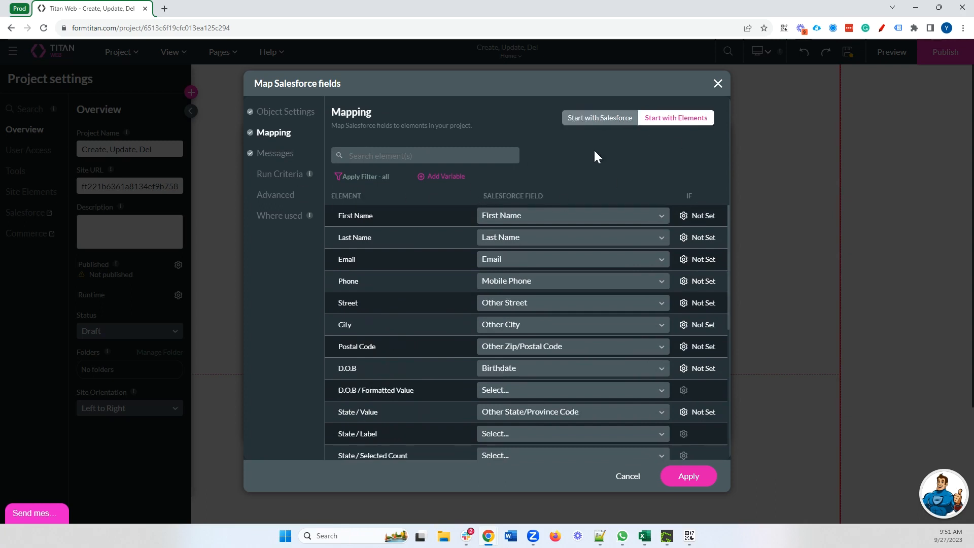
scroll(450, 294, "down", 3)
scroll(450, 294, "up", 3)
scroll(449, 290, "down", 5)
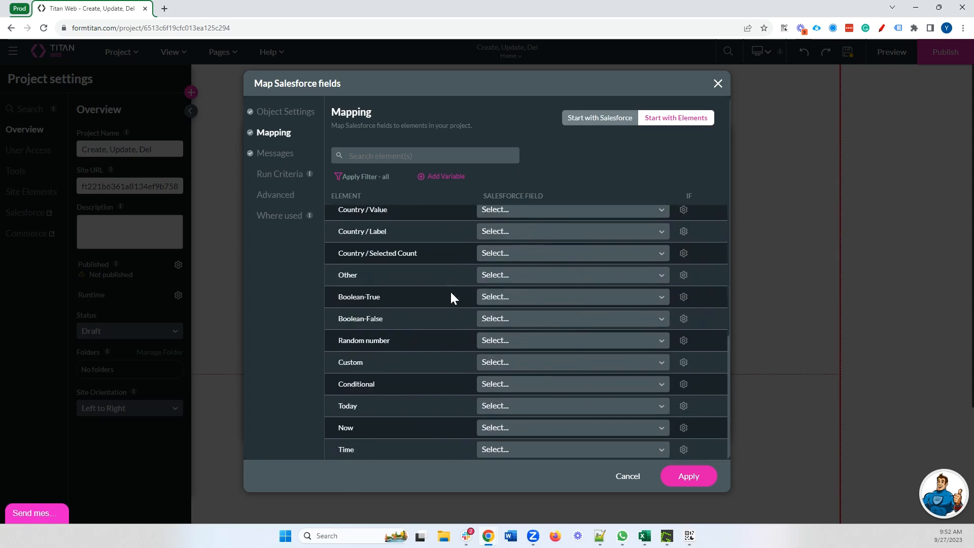
scroll(372, 249, "up", 1)
left_click_drag(361, 260, 406, 262)
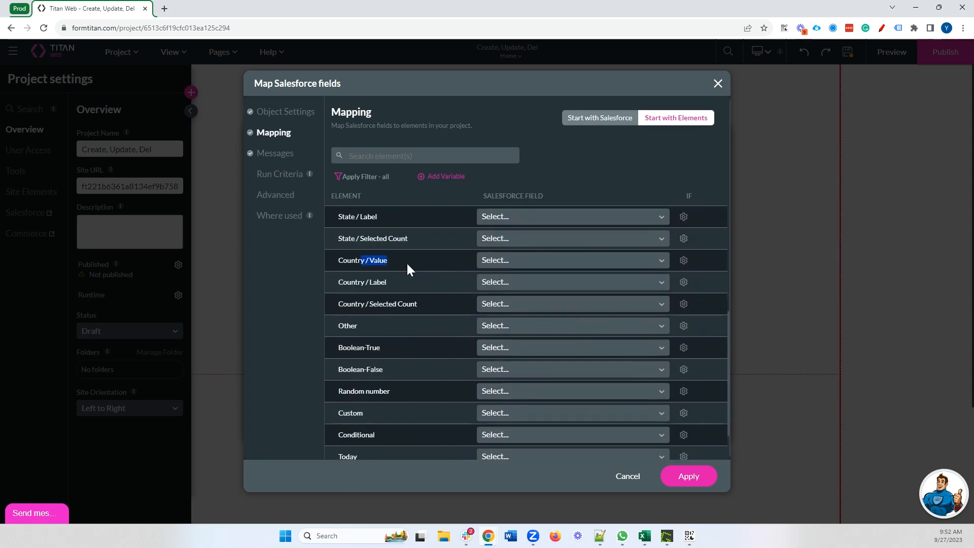
left_click(412, 262)
left_click(520, 261)
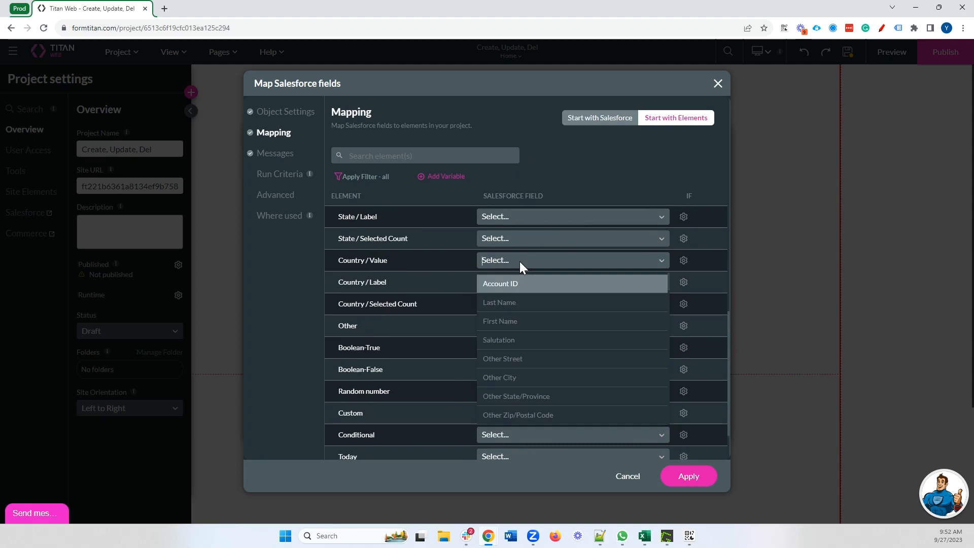
type("count")
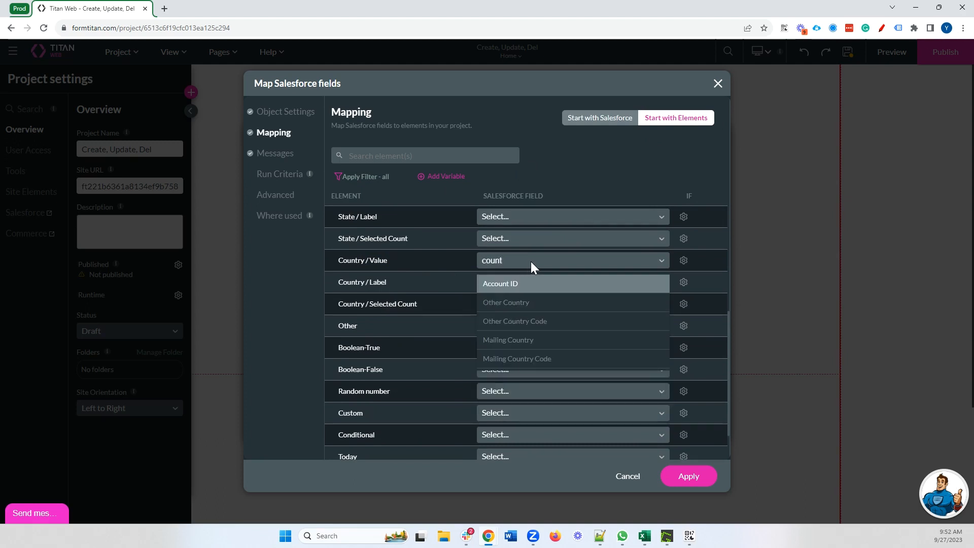
left_click(558, 322)
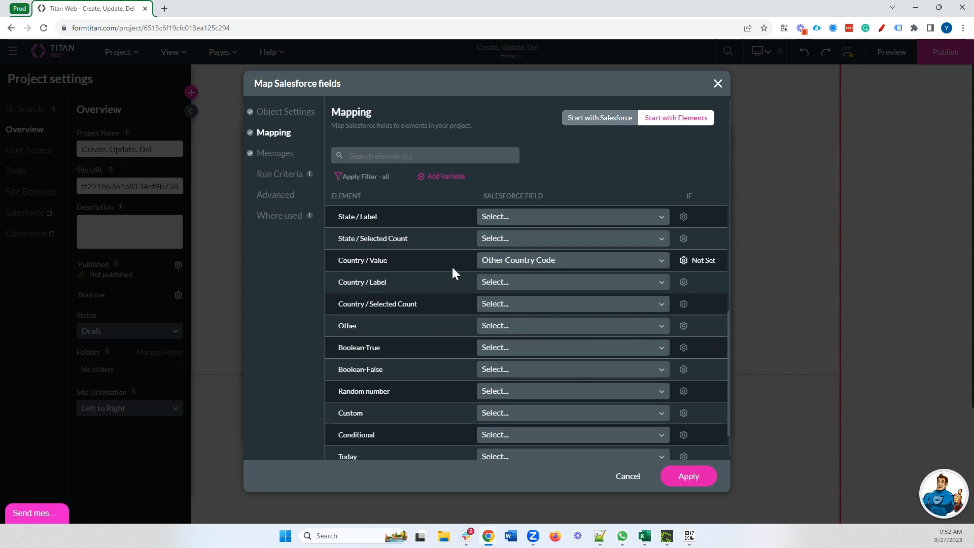
Check the mapped and unmapped filter views, show all rows, and apply the mapping
scroll(432, 279, "up", 5)
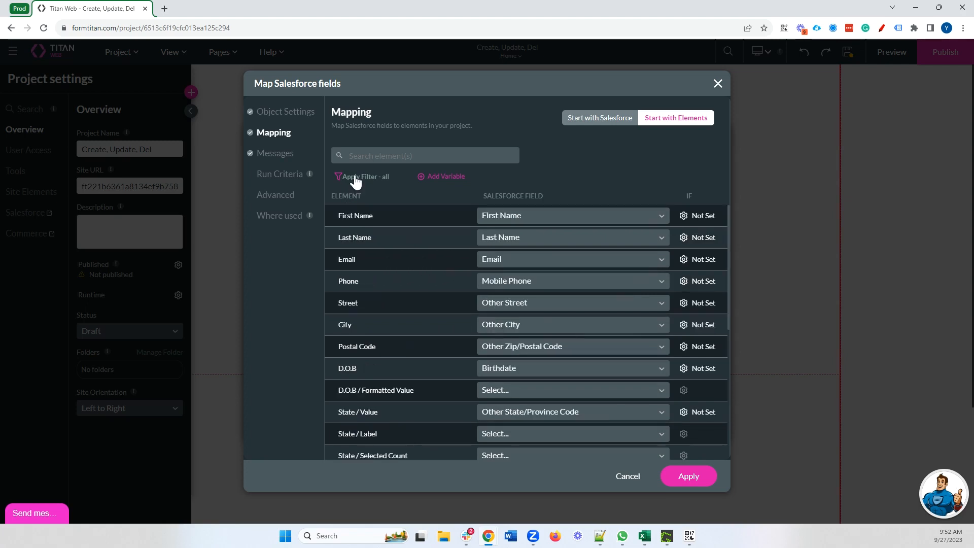
left_click(355, 178)
left_click(369, 227)
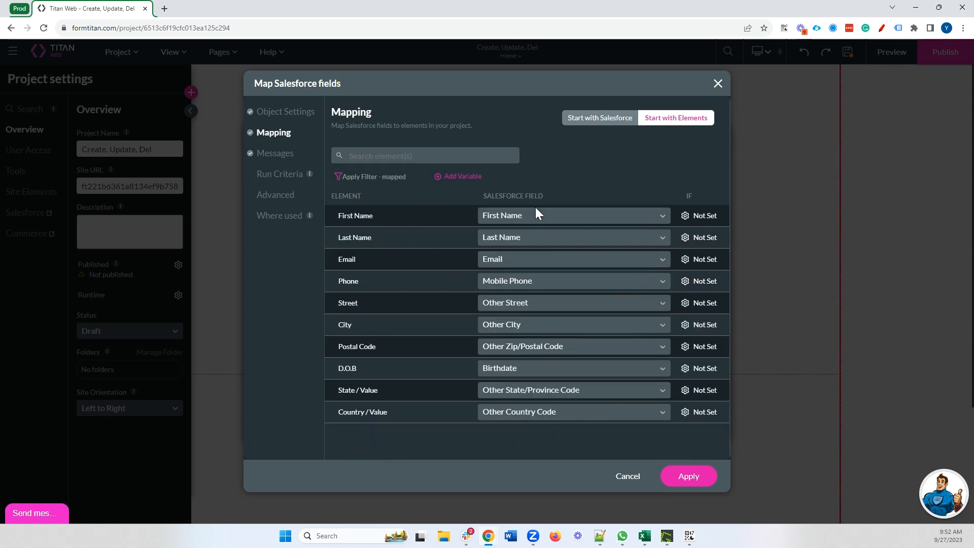
left_click(378, 178)
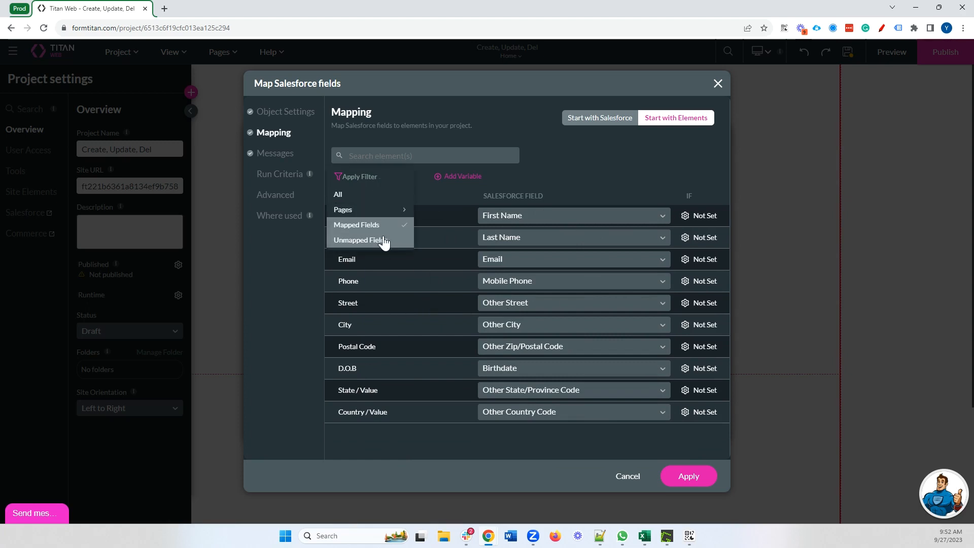
left_click(382, 241)
left_click(377, 177)
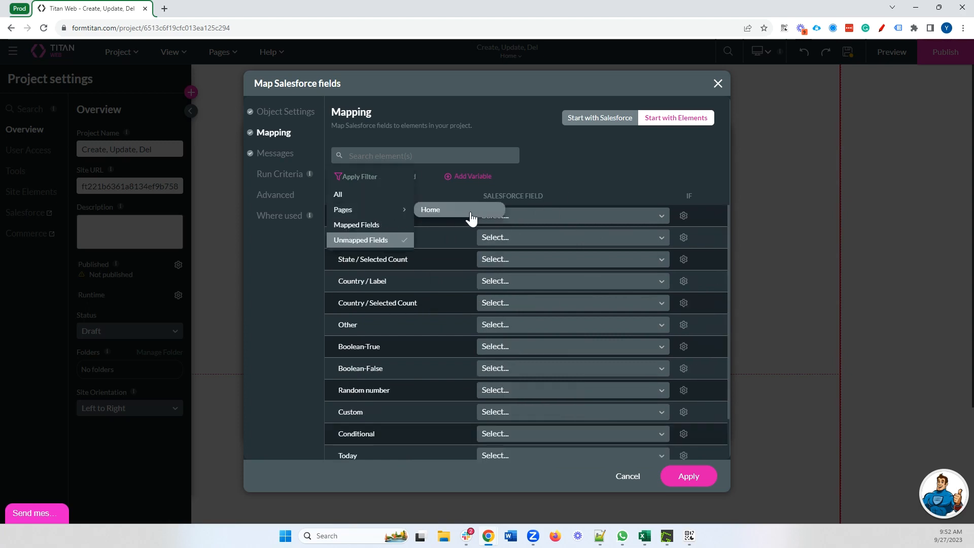
left_click(522, 203)
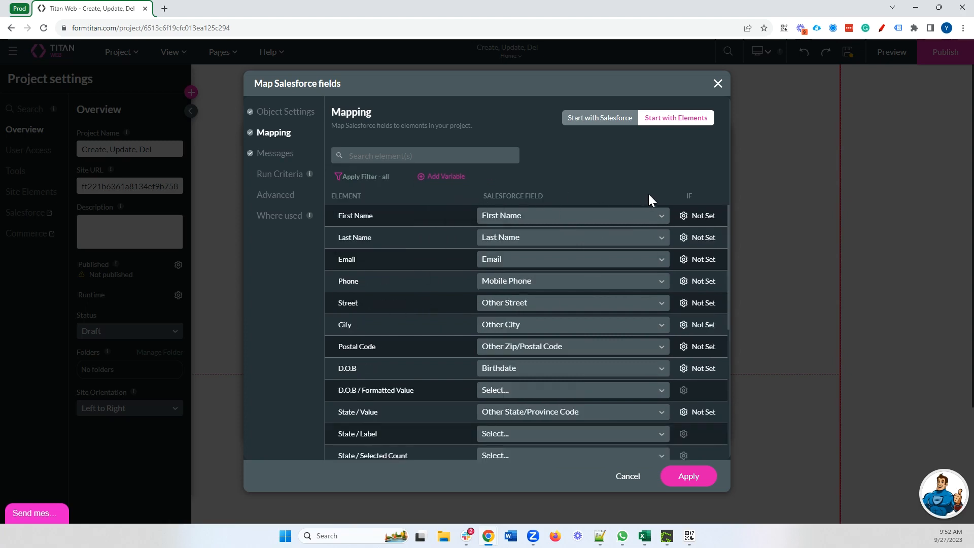
left_click(692, 481)
Close the integration settings and bring up the Push button's On Click Action flow
left_click(688, 425)
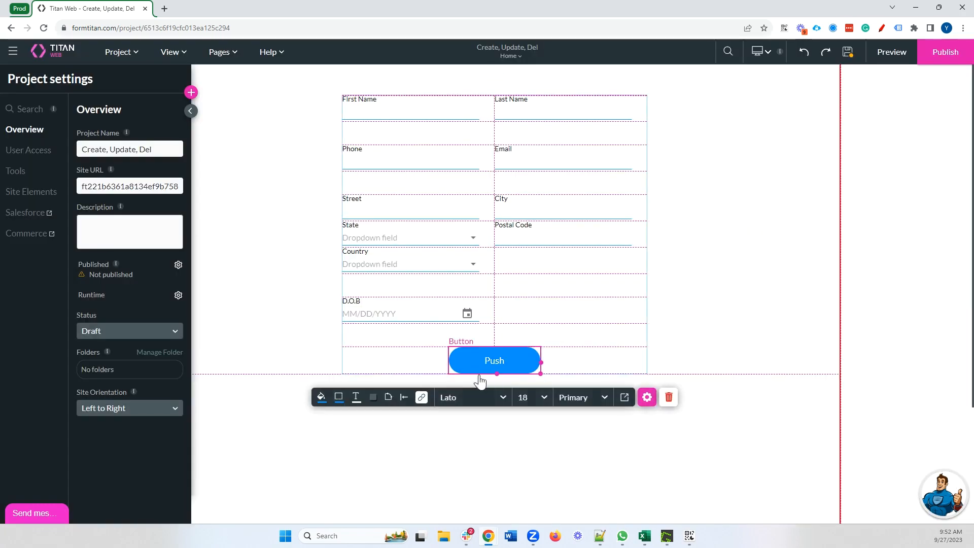
left_click(421, 400)
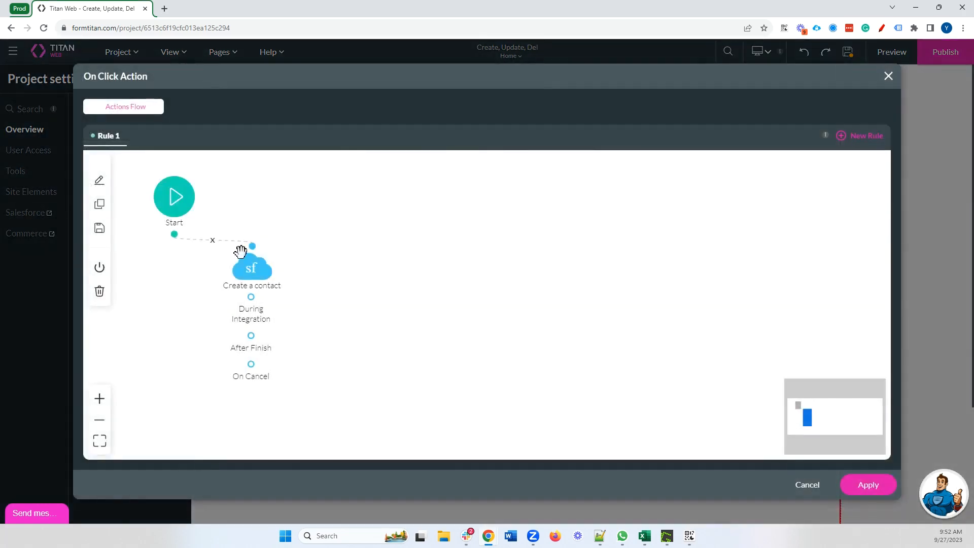
left_click(184, 238)
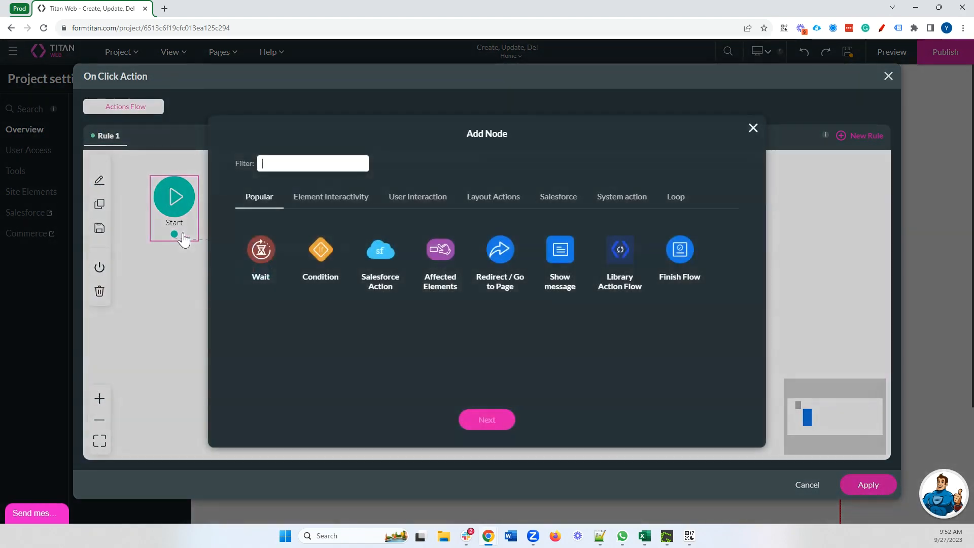
left_click(753, 129)
Re-select the Contact create integration in the Salesforce node, save it as 'Create a contact', and close the flow
double_click(276, 263)
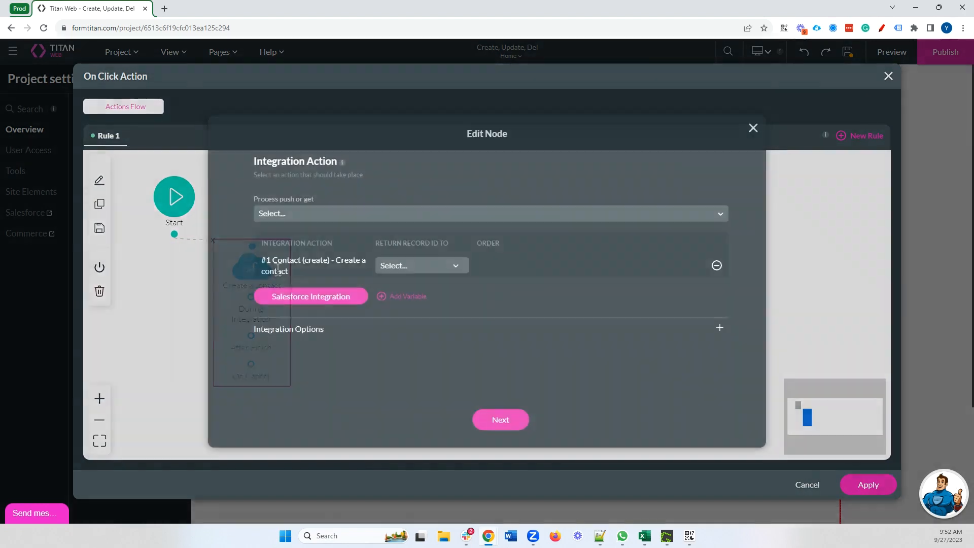
left_click_drag(263, 259, 359, 278)
left_click(343, 215)
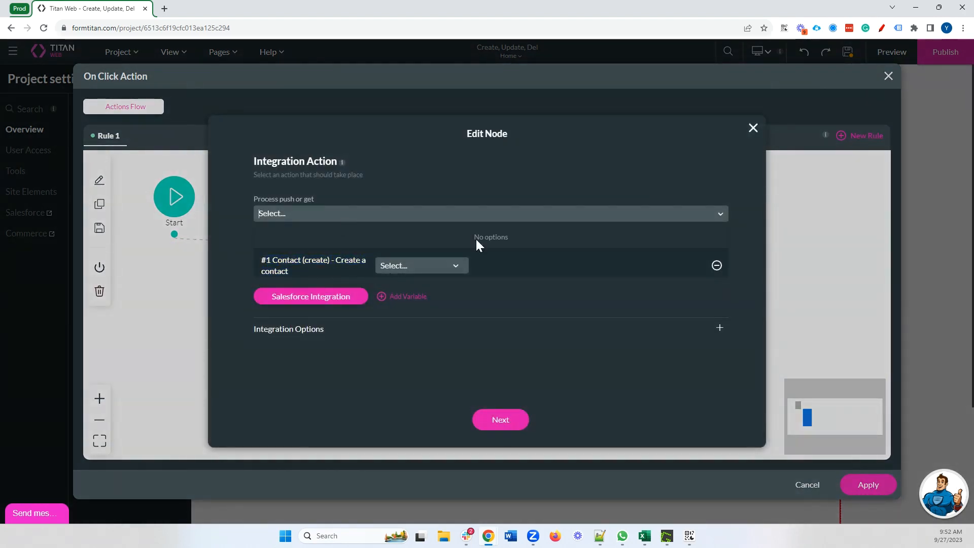
left_click(512, 314)
left_click(716, 265)
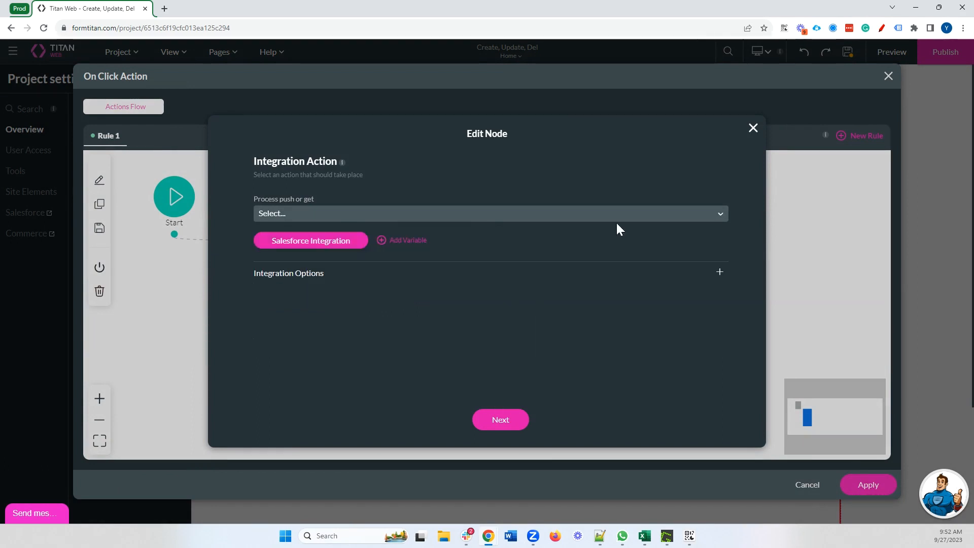
left_click(426, 213)
left_click(349, 239)
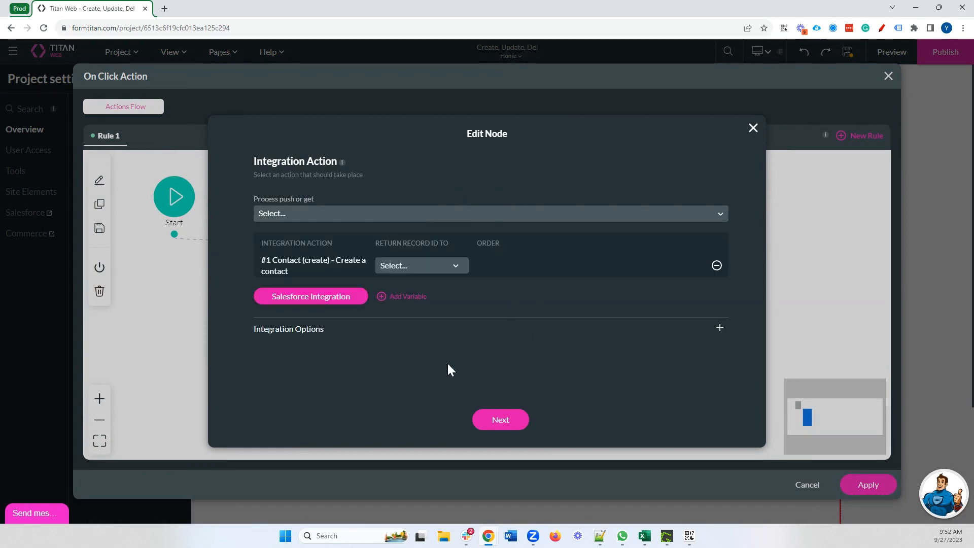
left_click(504, 423)
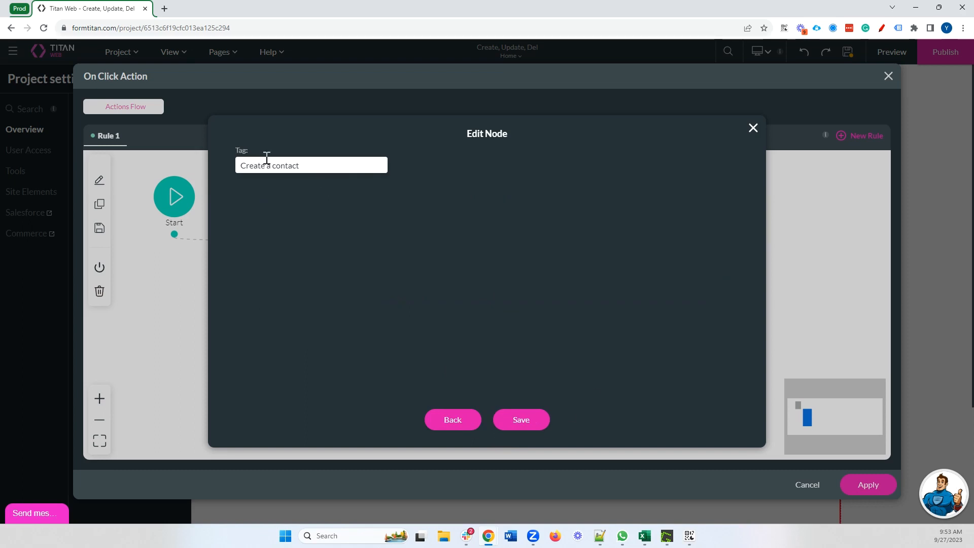
left_click(512, 422)
left_click(864, 489)
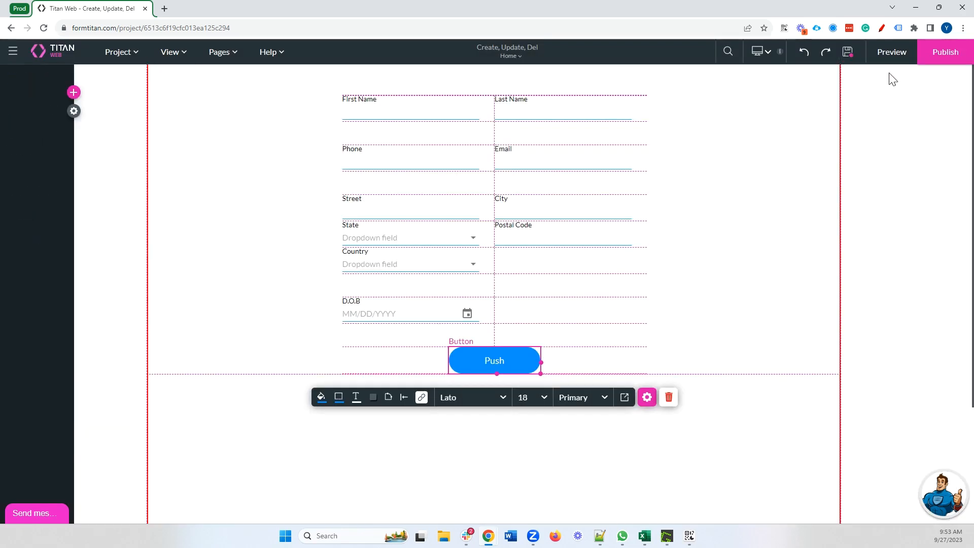
In the form preview, enter the contact's first and last name, phone, email, street and city
left_click(891, 53)
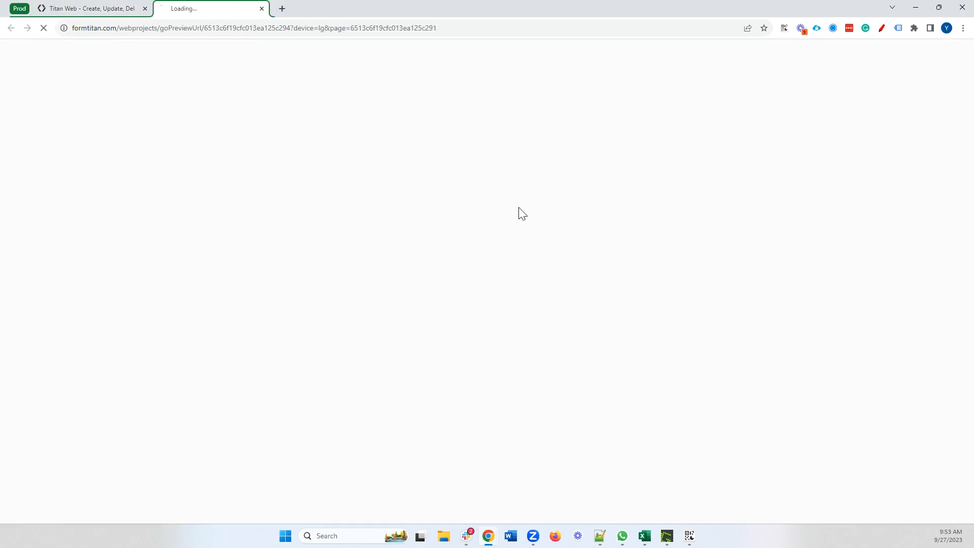
left_click(363, 87)
key("Tab")
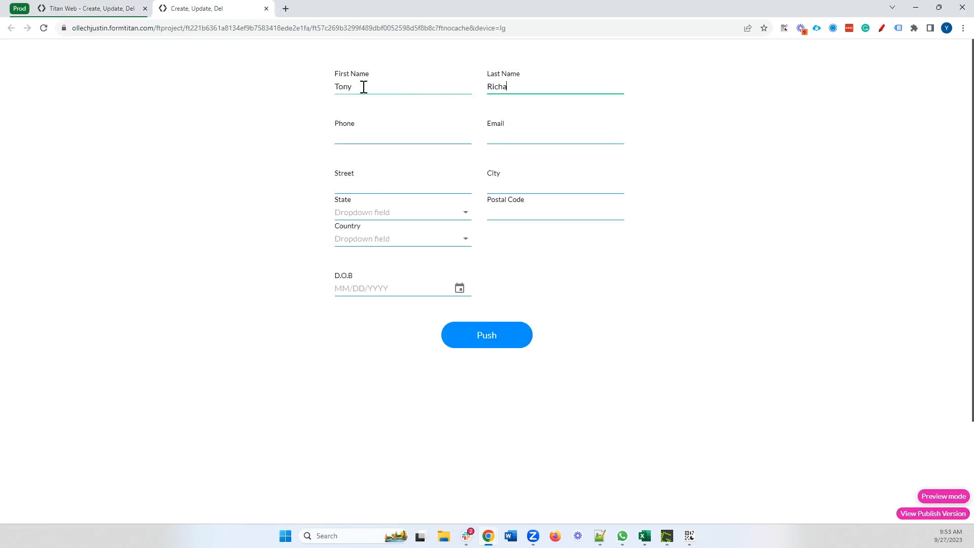
key("Tab")
type("(55")
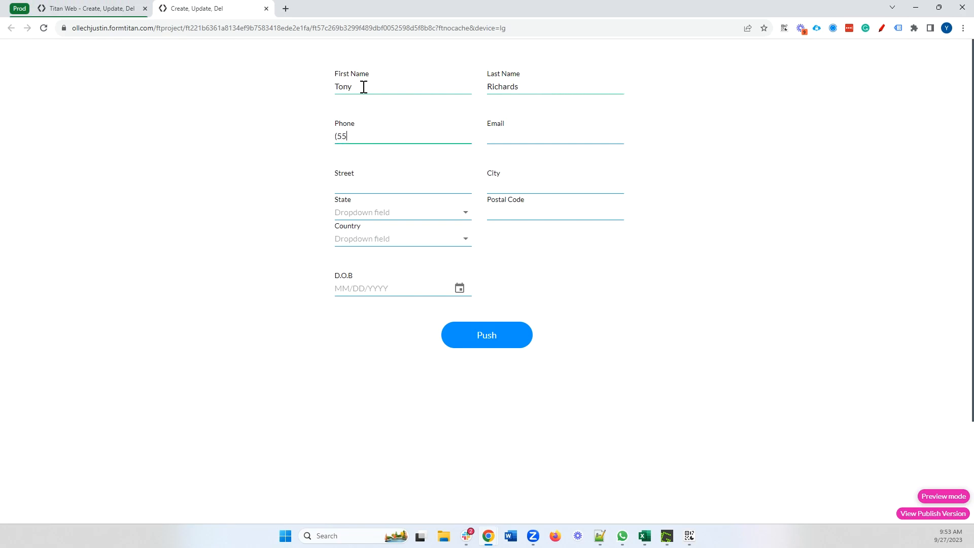
type("5) 555-5555")
key("Tab")
key("Tab")
type("Somestreet")
key("Tab")
type("Some")
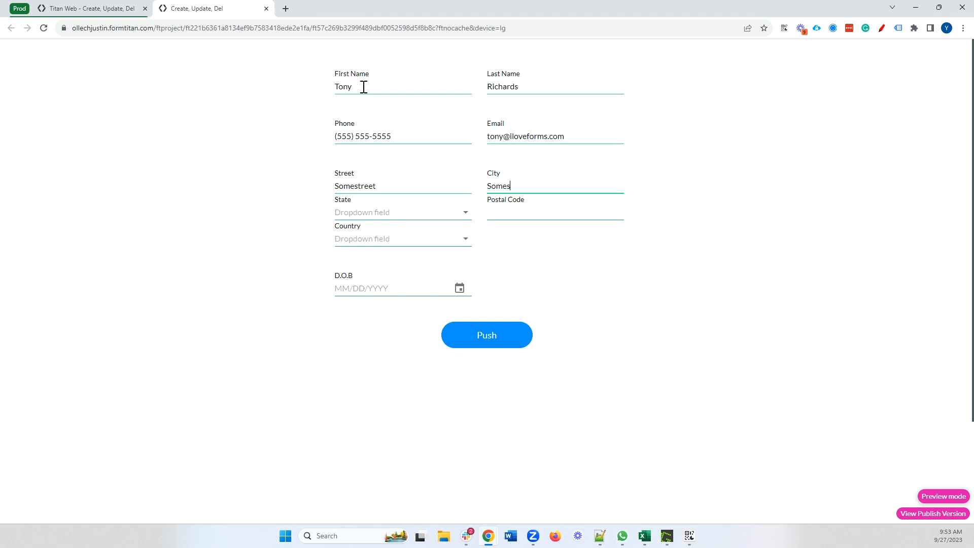
type("city")
key("Tab")
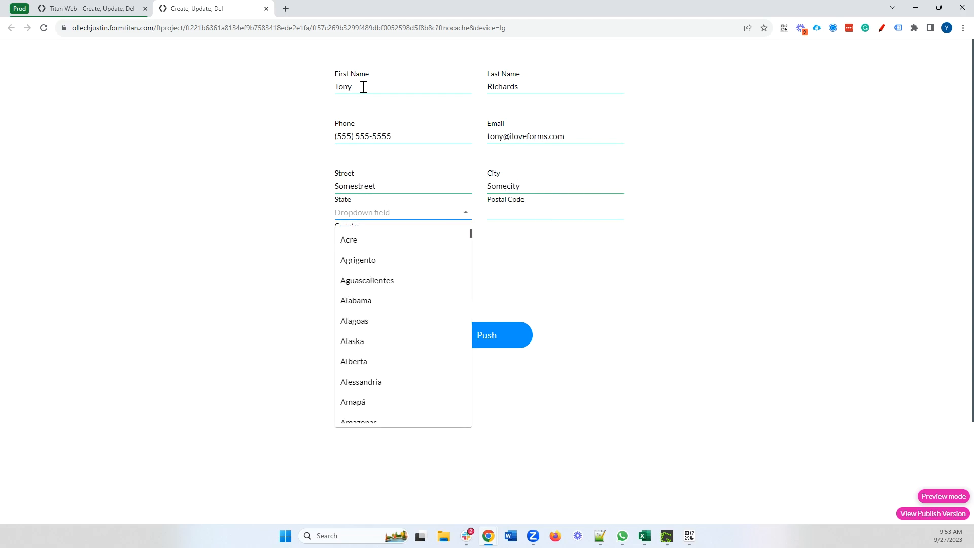
type("new")
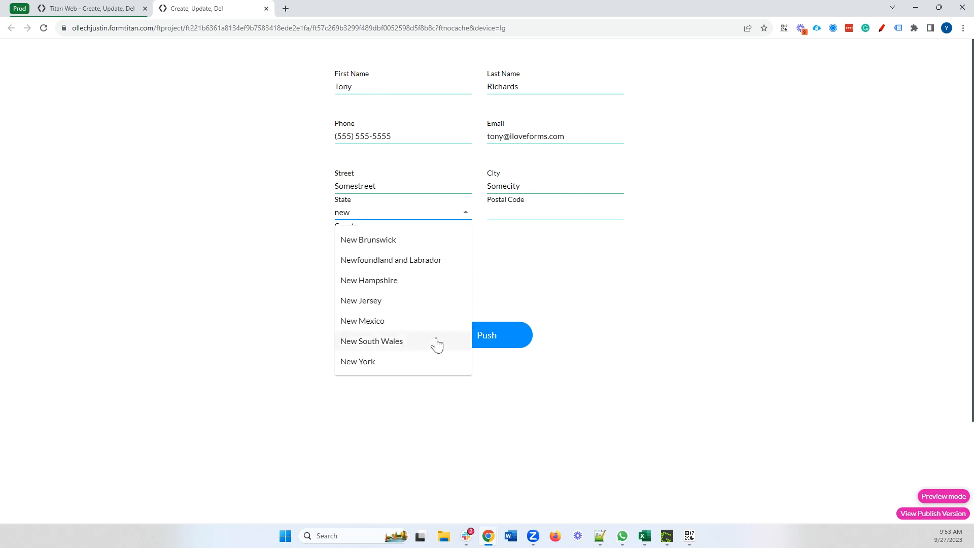
left_click(436, 361)
left_click(557, 212)
type("10901")
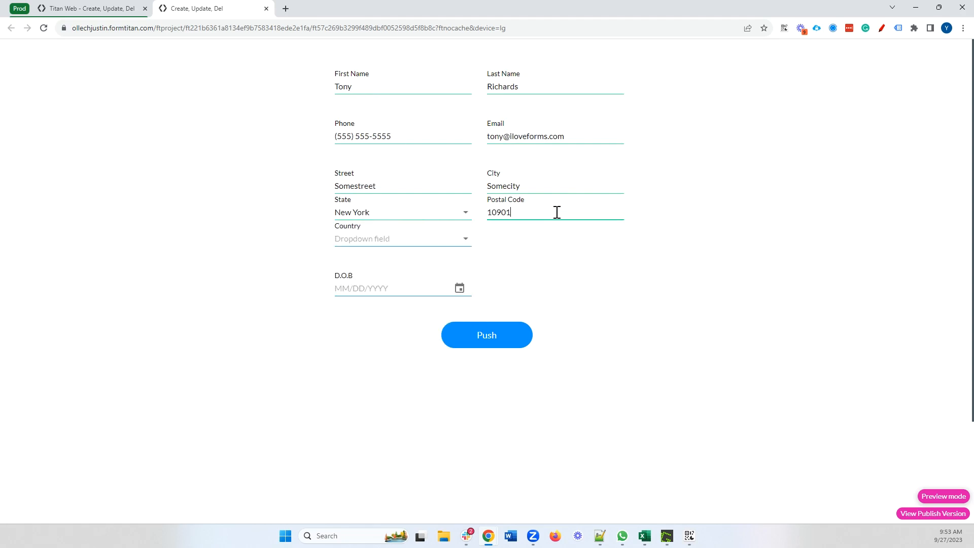
left_click(426, 241)
type("uni")
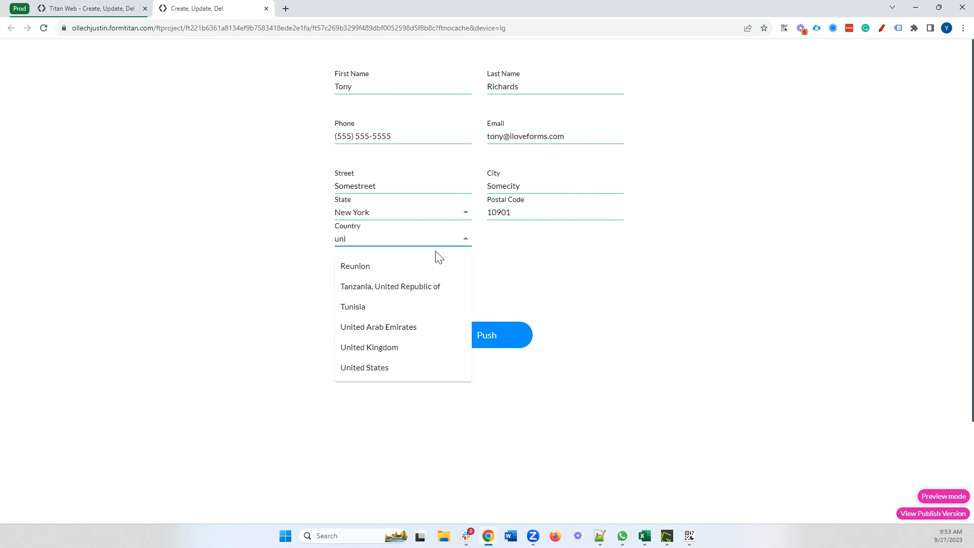
left_click(409, 369)
left_click(458, 288)
left_click(462, 180)
scroll(472, 271, "up", 15)
left_click(482, 357)
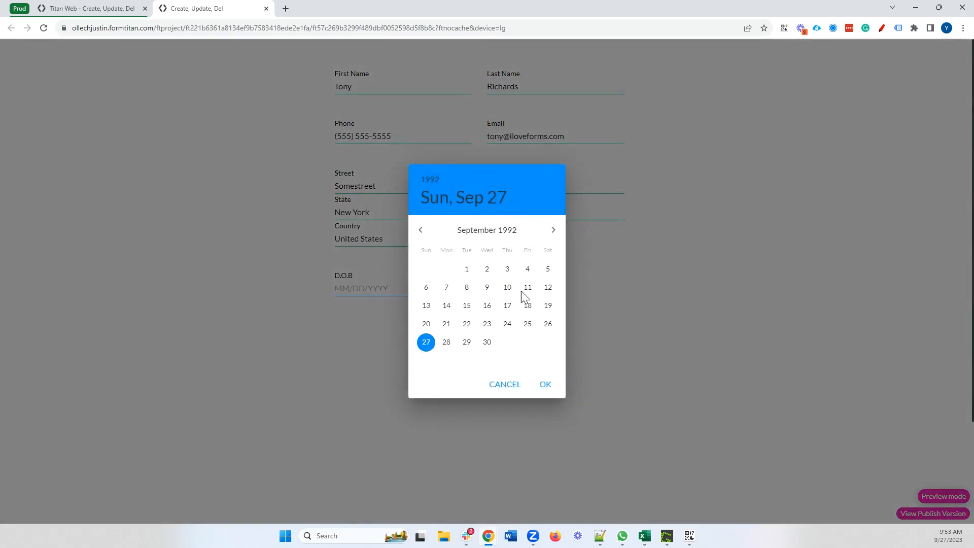
left_click(544, 384)
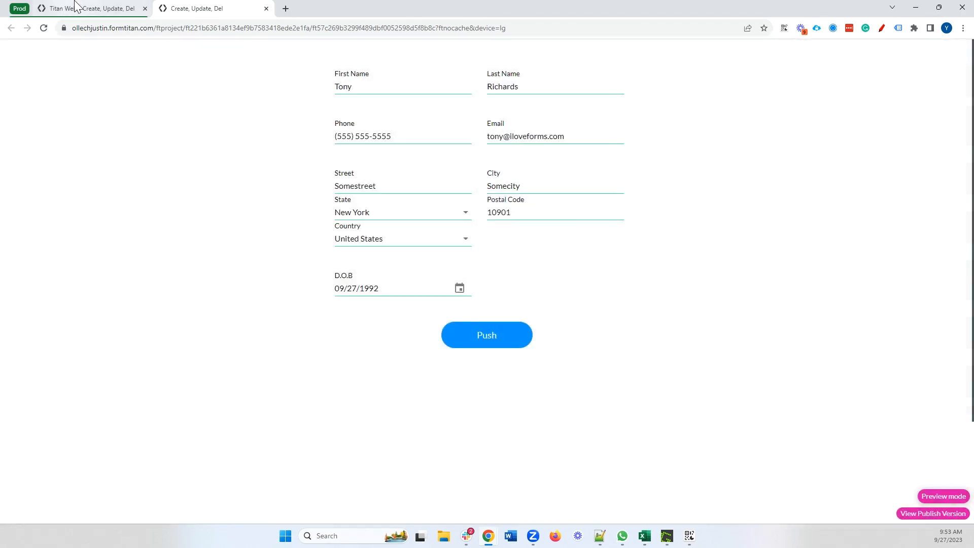
left_click(89, 9)
left_click(15, 111)
Check the latest Salesforce integration log entry and open the created Contact record in Salesforce
left_click(30, 213)
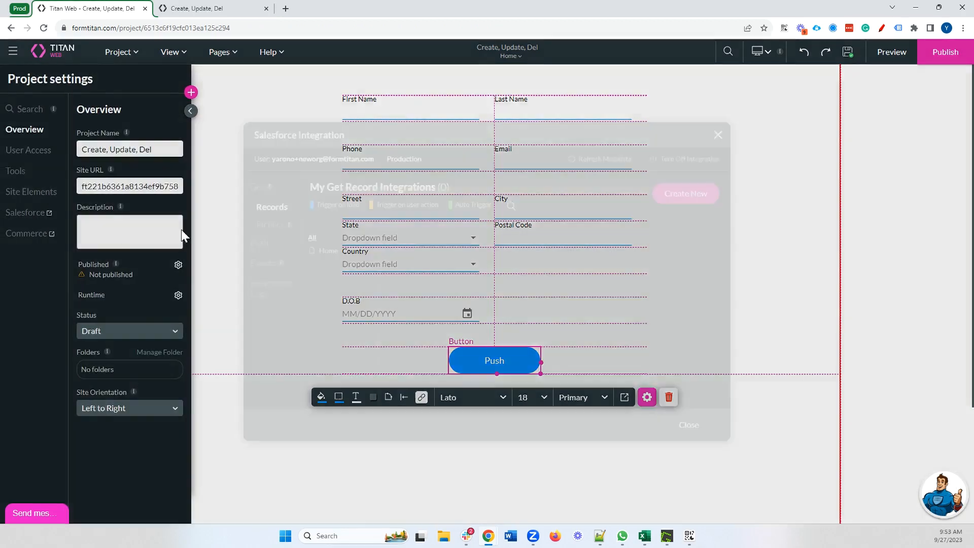
left_click(294, 287)
left_click_drag(443, 252, 543, 254)
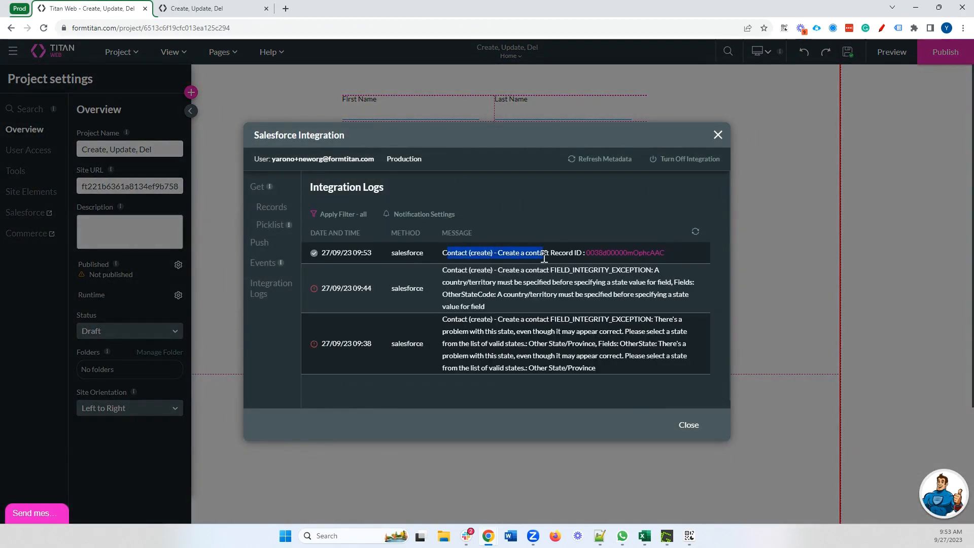
triple_click(524, 253)
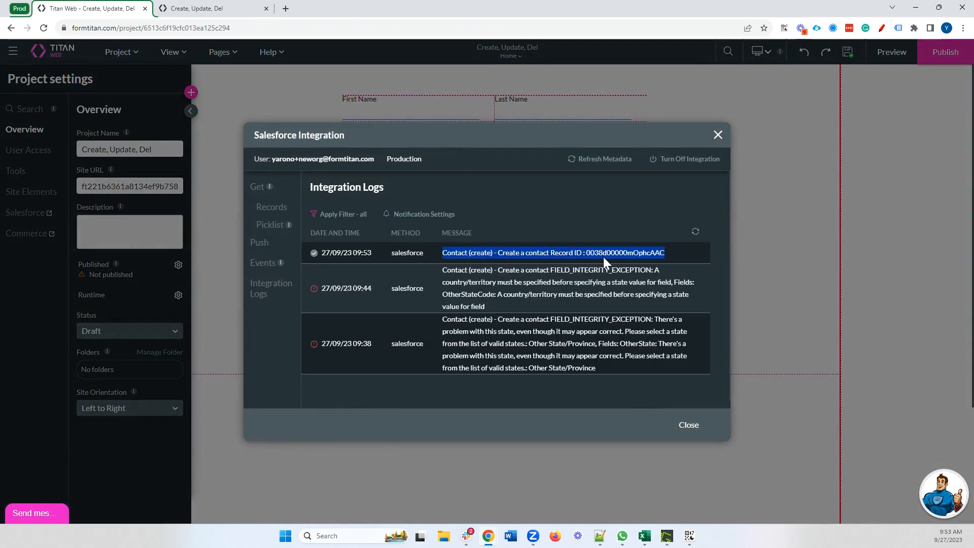
left_click(536, 252)
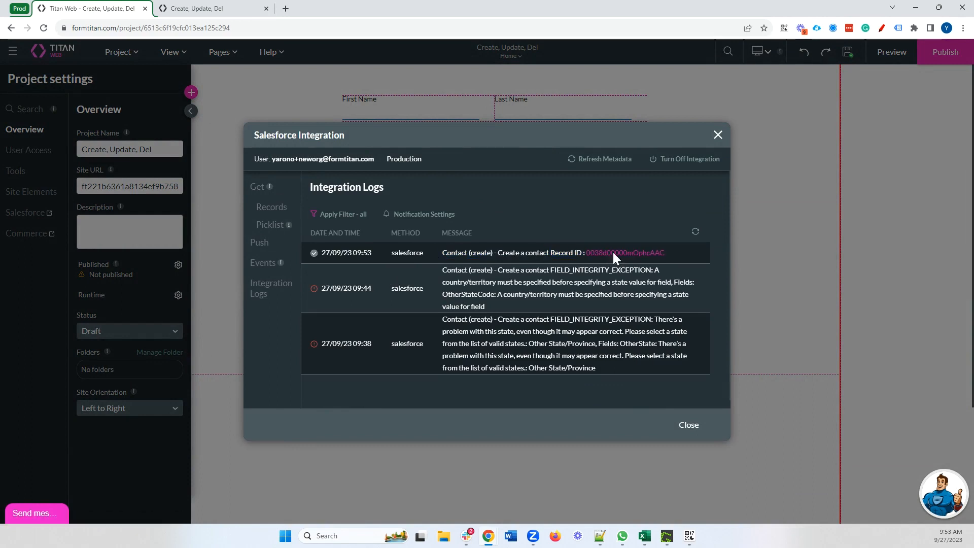
left_click(613, 253)
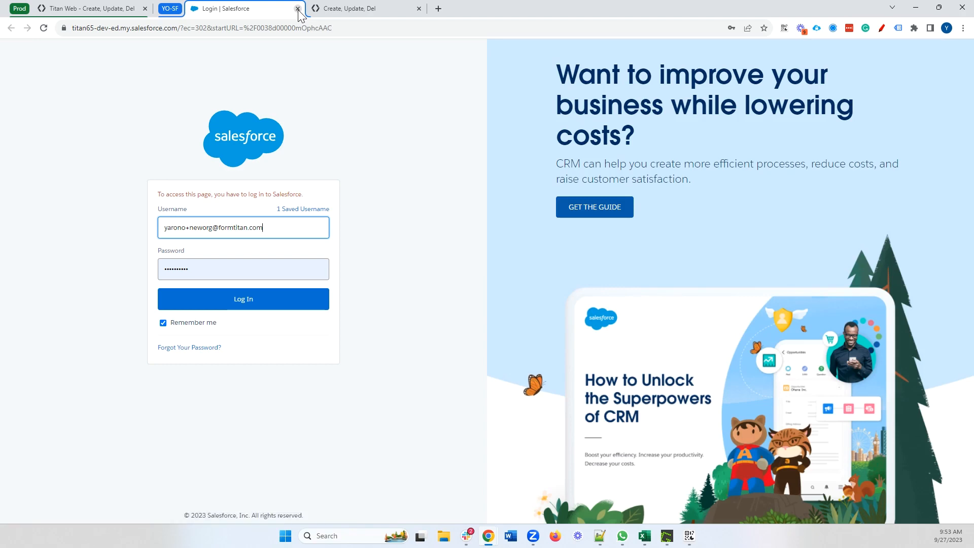
left_click(186, 303)
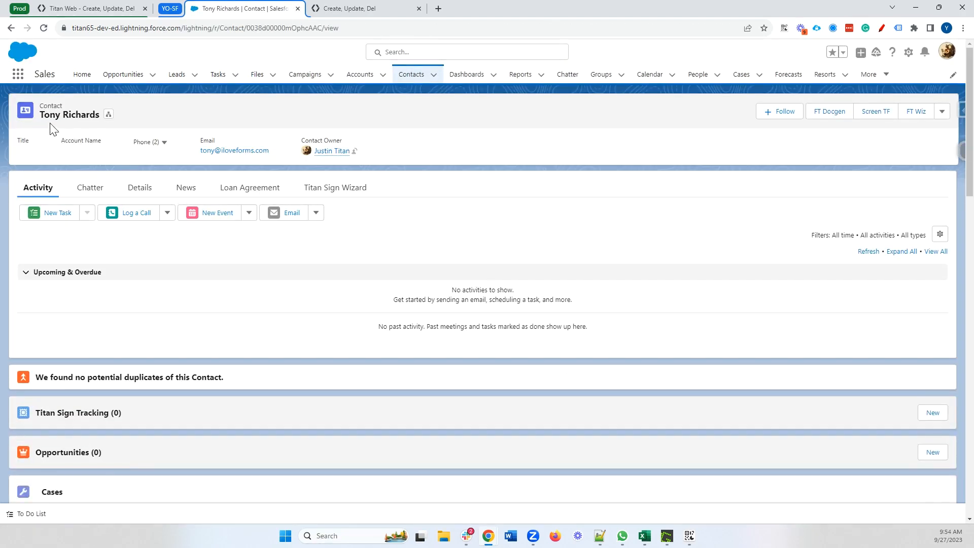
Review the new contact's Details fields, then close the Salesforce tab and return to Titan Web
left_click(138, 187)
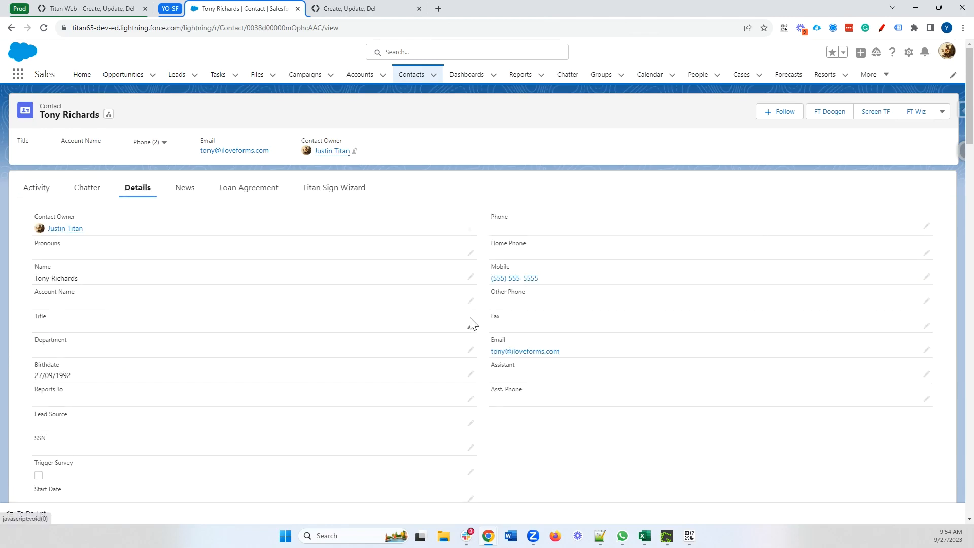
scroll(134, 369, "down", 2)
scroll(134, 370, "up", 3)
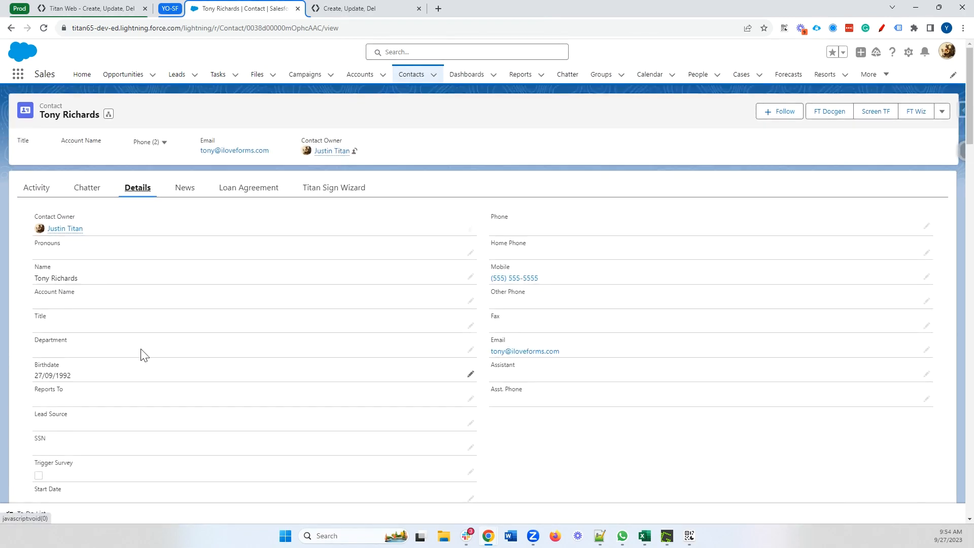
left_click(88, 9)
left_click(297, 9)
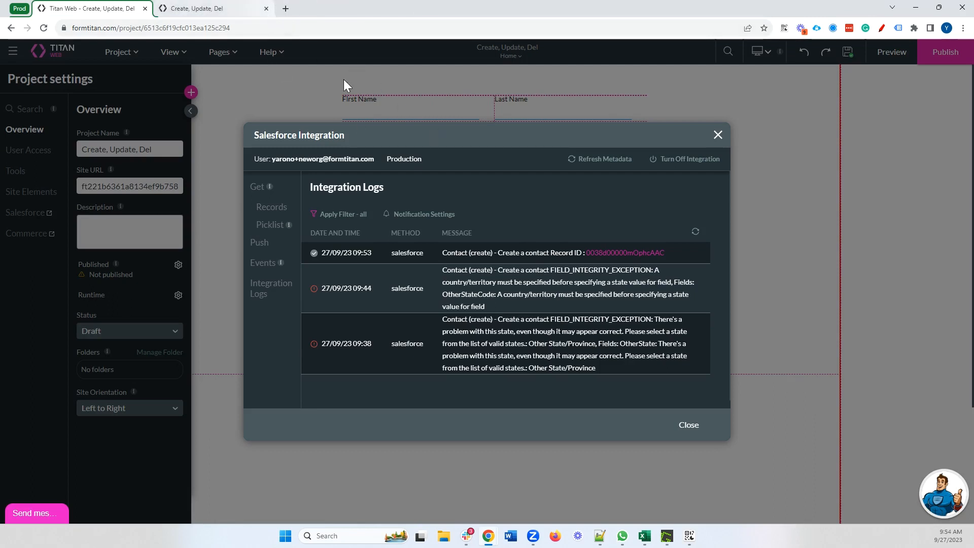
Change the #1 Contact push integration to Update, creating a record when no match is found
left_click(259, 242)
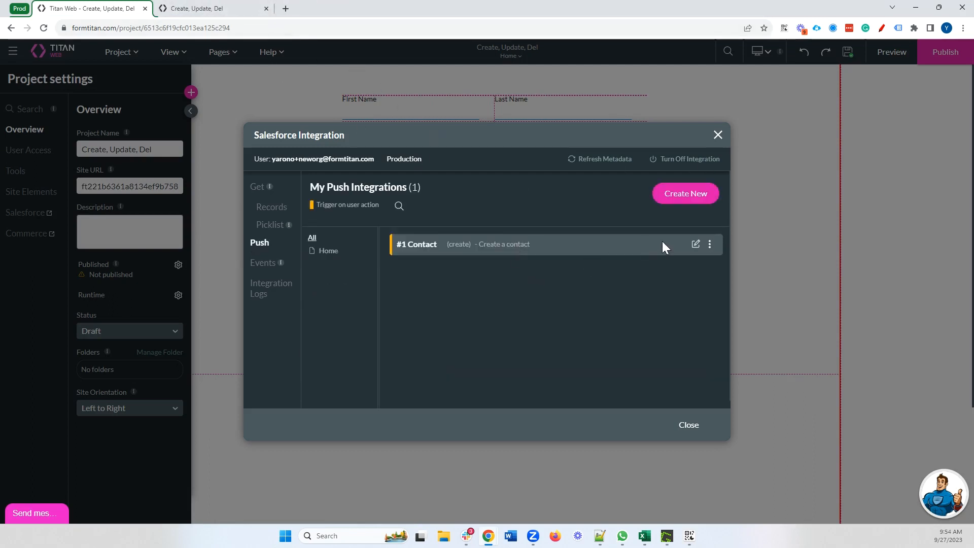
left_click(695, 245)
left_click(365, 201)
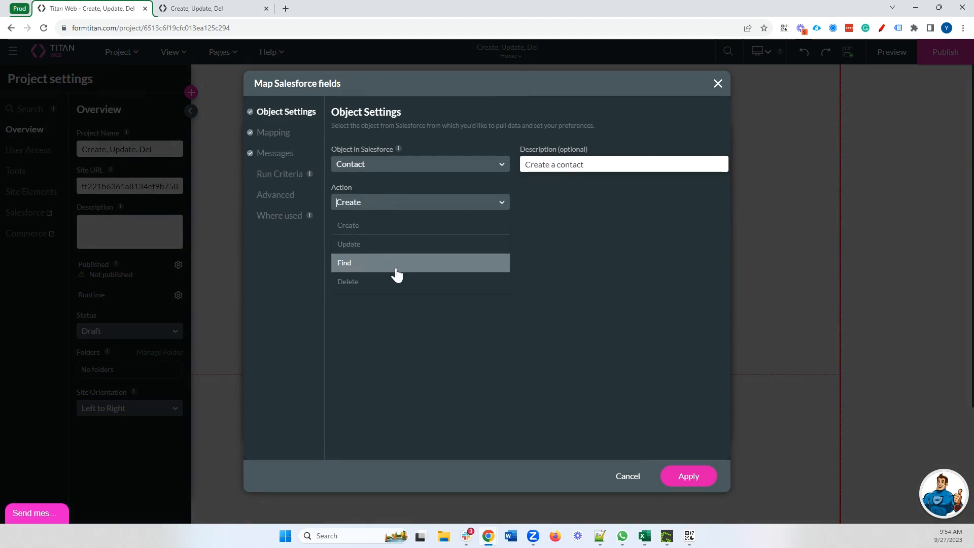
left_click(380, 246)
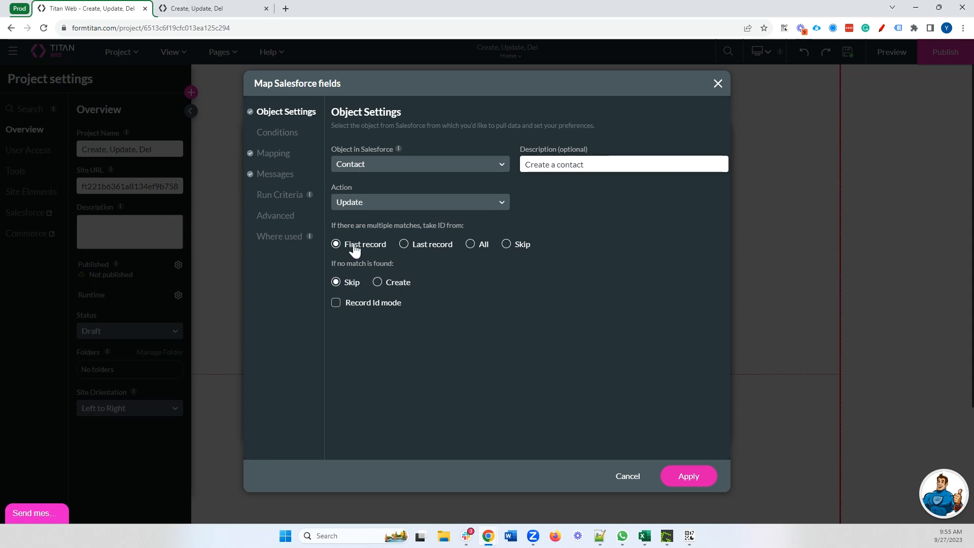
left_click(378, 283)
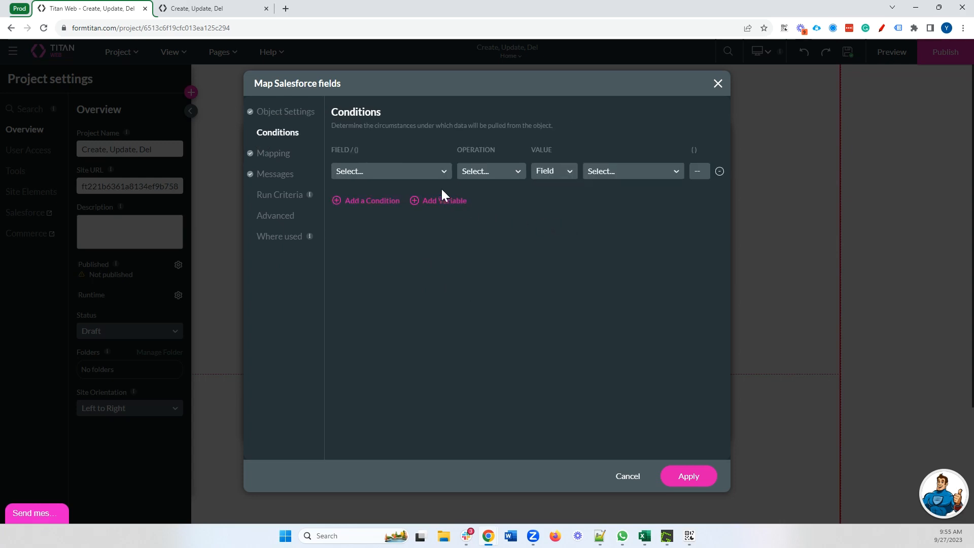
Add the condition Contact Email Equals the form's Email field
left_click(415, 174)
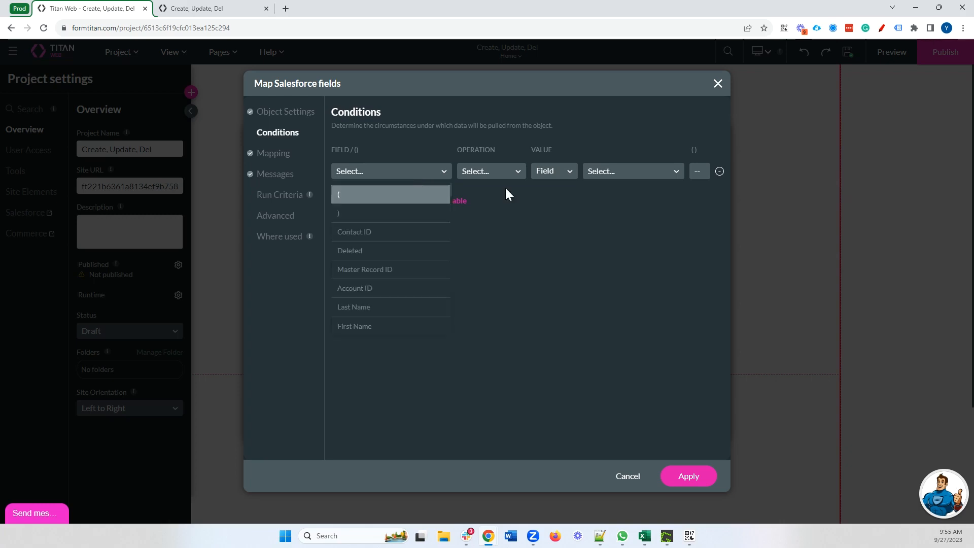
type("emai")
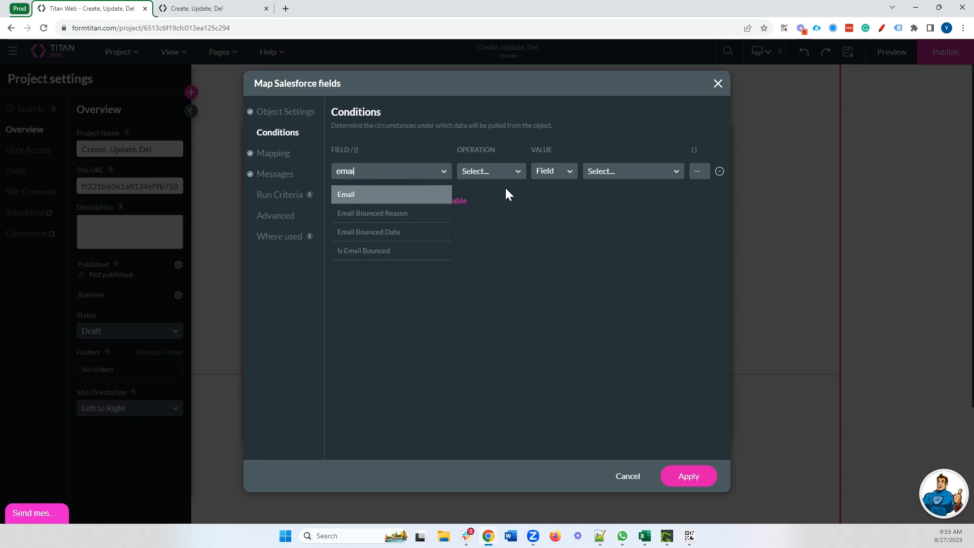
left_click(369, 195)
left_click(474, 175)
left_click(474, 211)
left_click(629, 175)
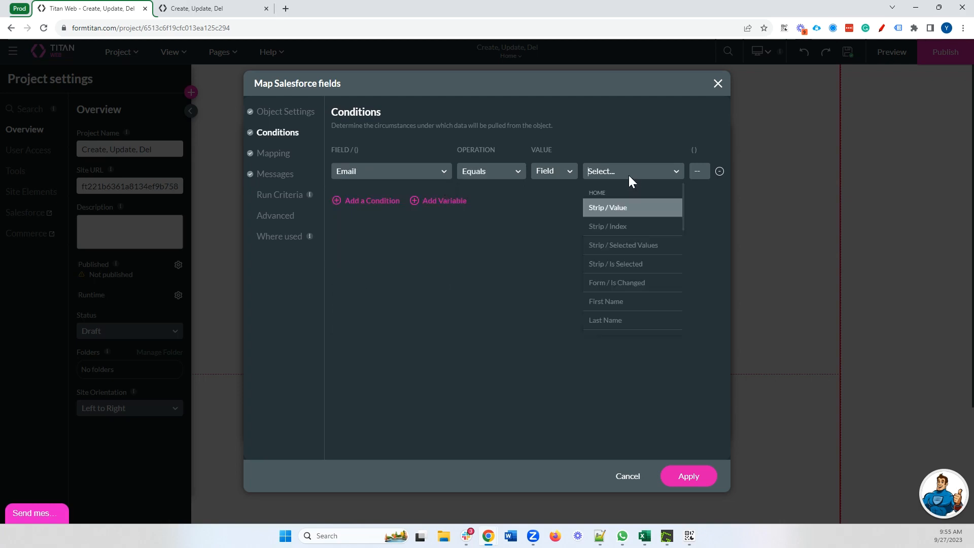
type("ema")
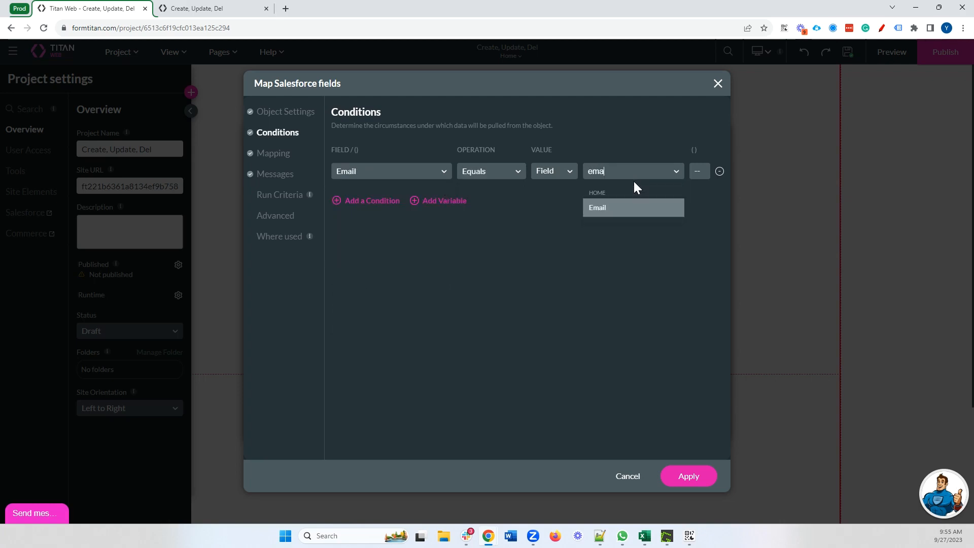
left_click(618, 218)
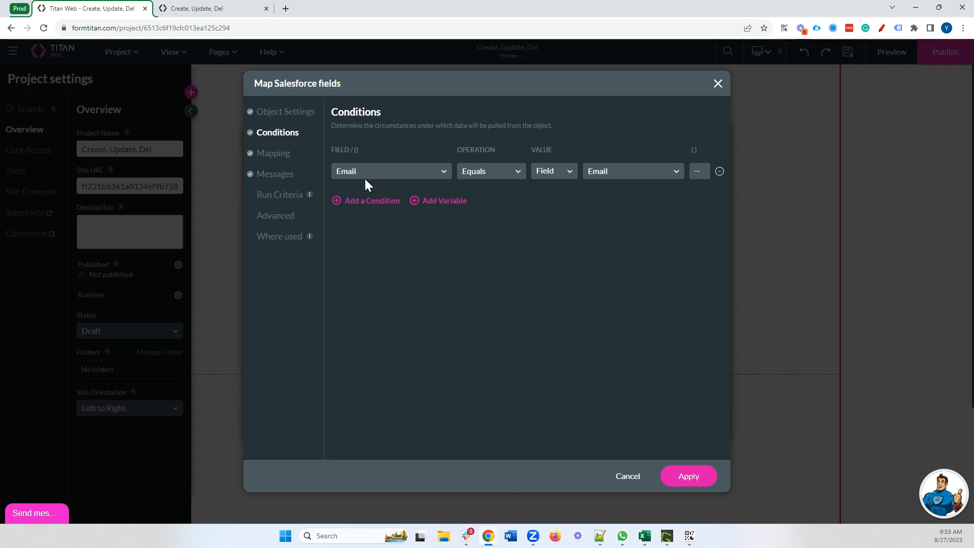
Add a second condition Last Name Equals the form's Last Name field and apply
left_click(372, 201)
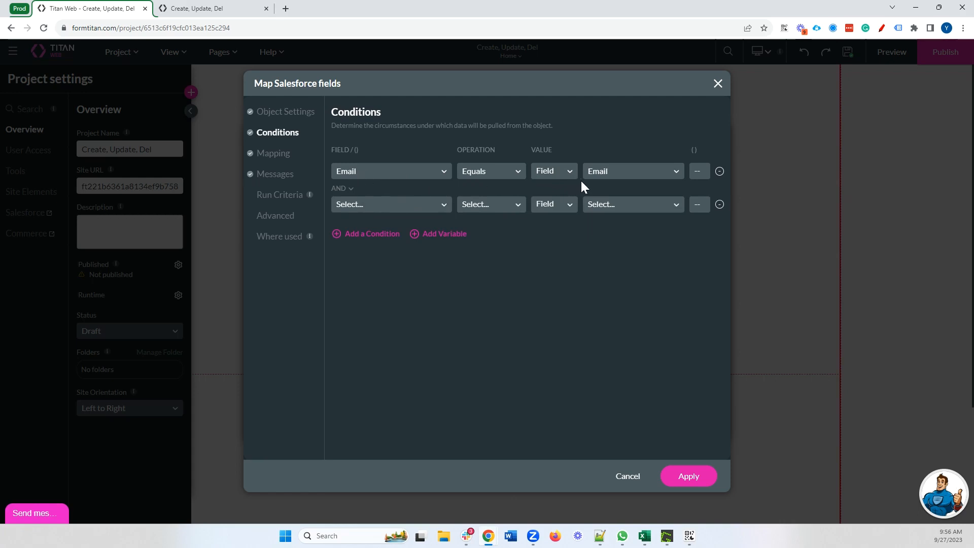
left_click(406, 205)
type("la")
key("Return")
left_click(479, 204)
left_click(475, 247)
left_click(637, 205)
type("la")
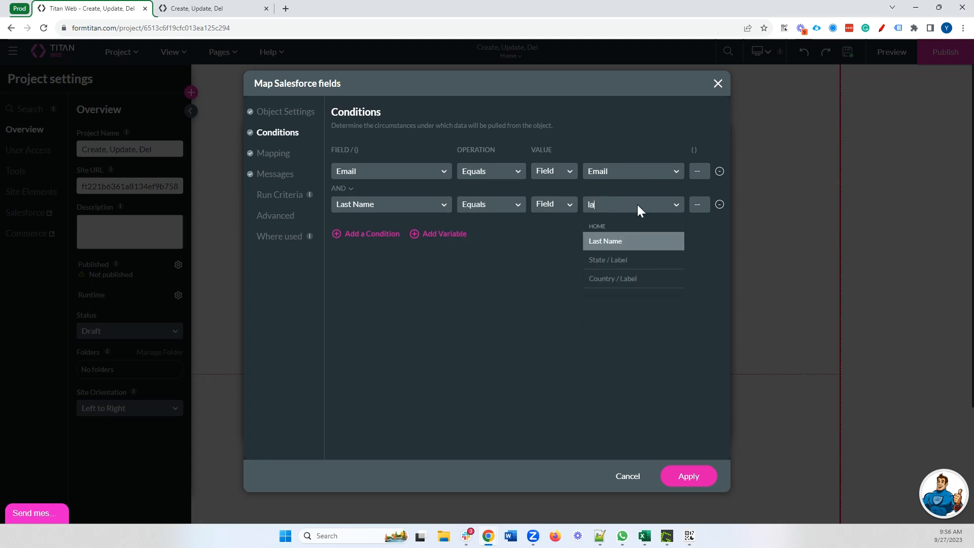
type("t")
key("BackSpace")
left_click(637, 244)
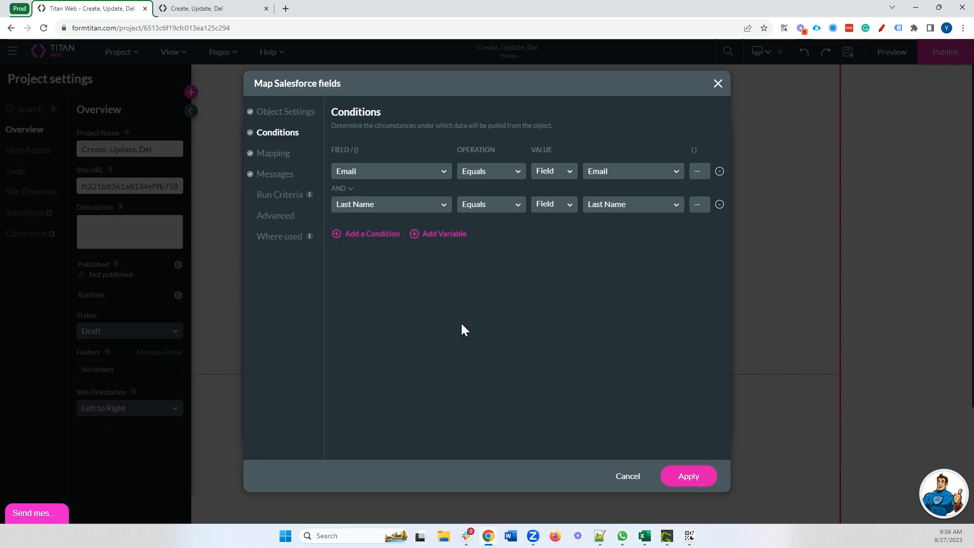
left_click(699, 480)
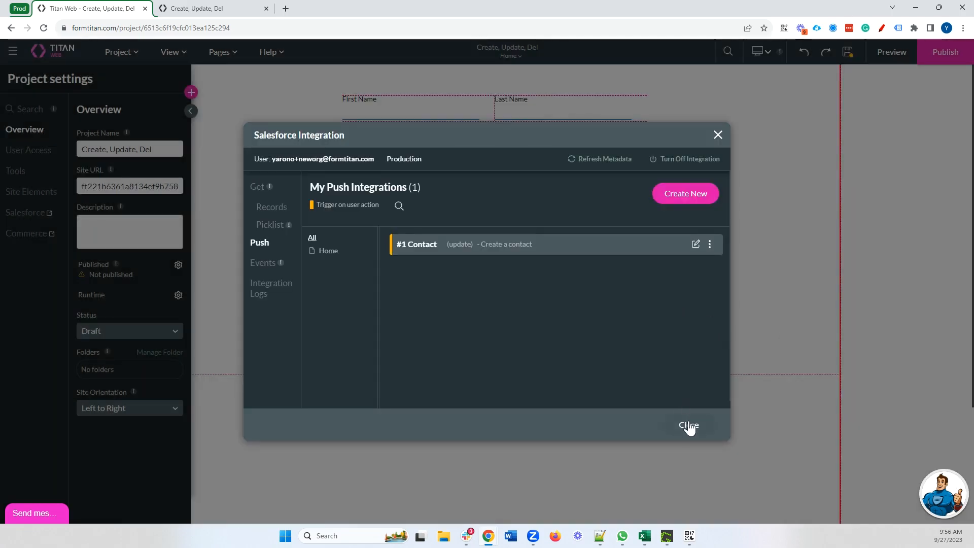
Inspect the Push button's integration node, close the dialogs, and reload the form preview blank
left_click(689, 425)
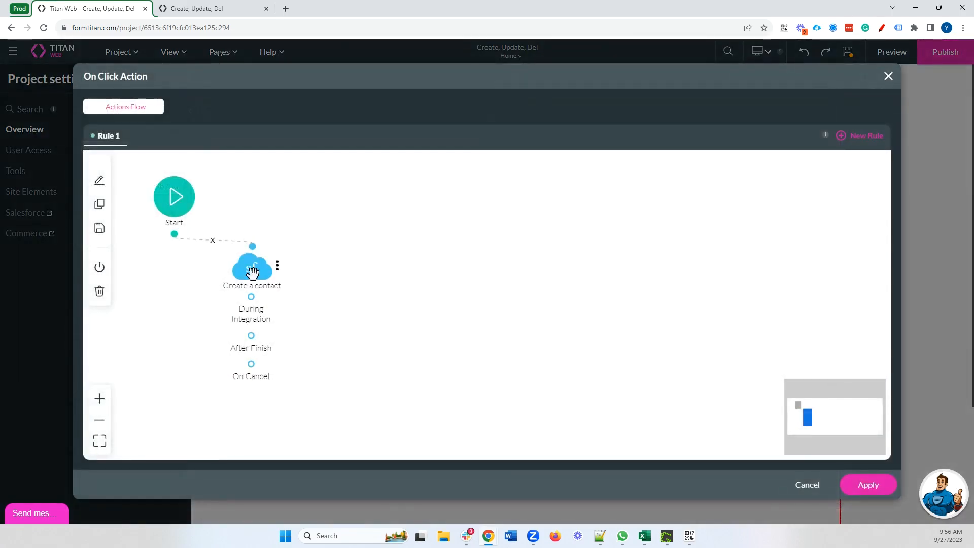
double_click(268, 265)
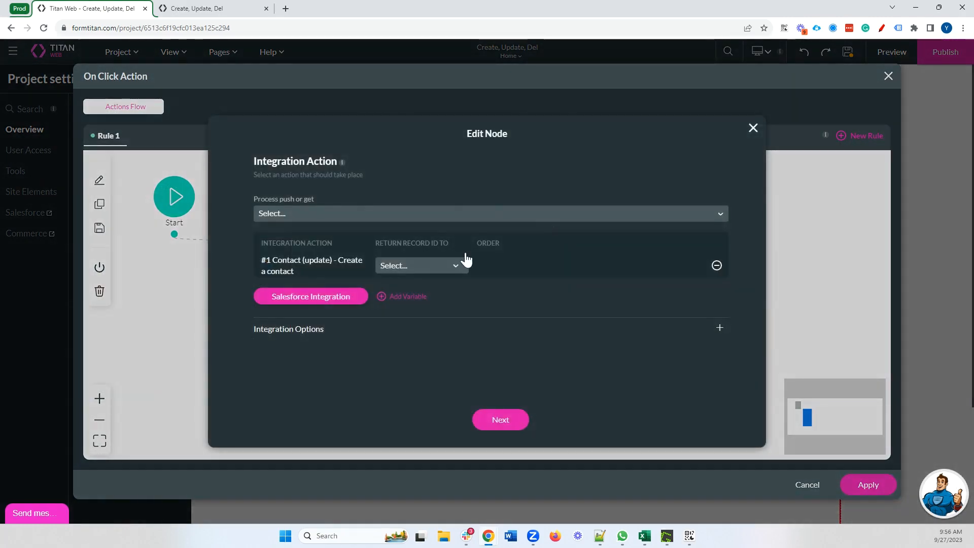
left_click(751, 128)
left_click(888, 76)
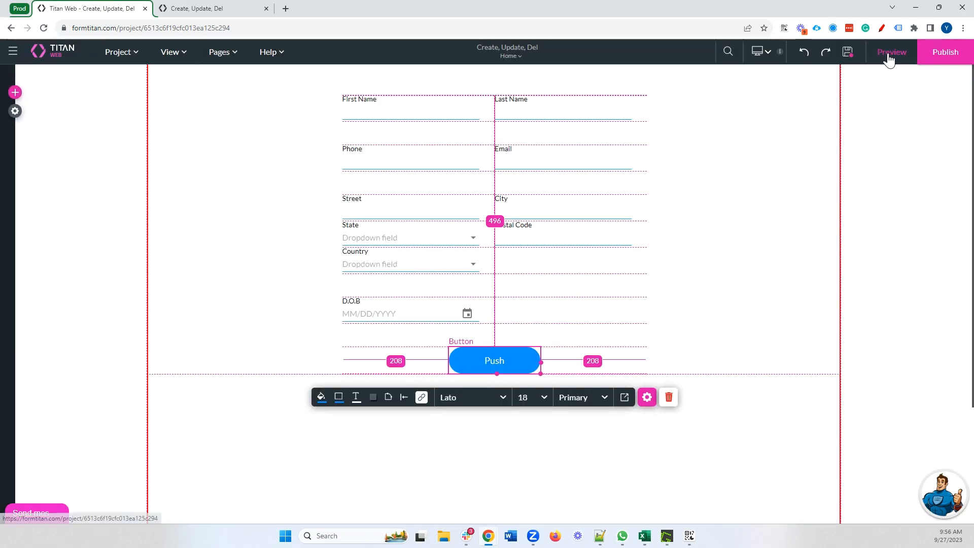
left_click(686, 135)
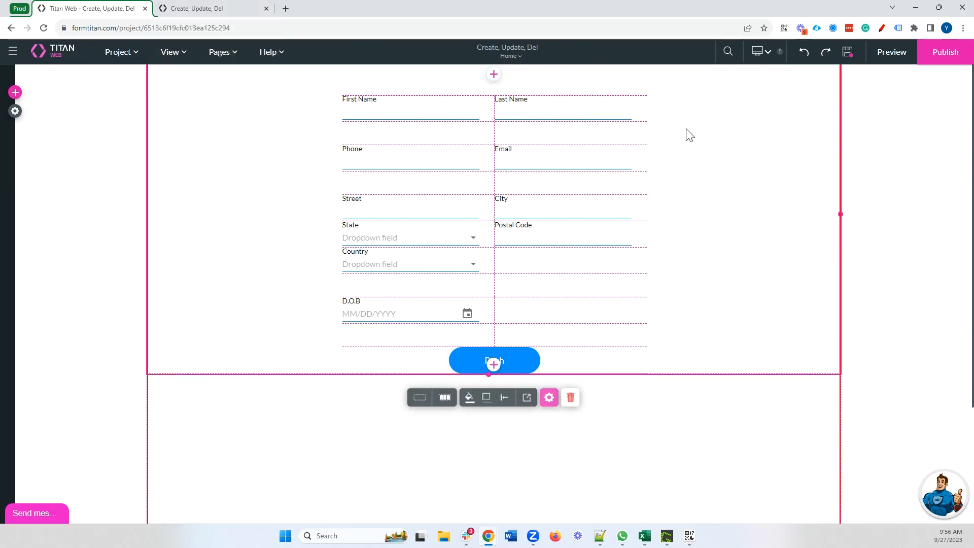
left_click(217, 11)
left_click(43, 28)
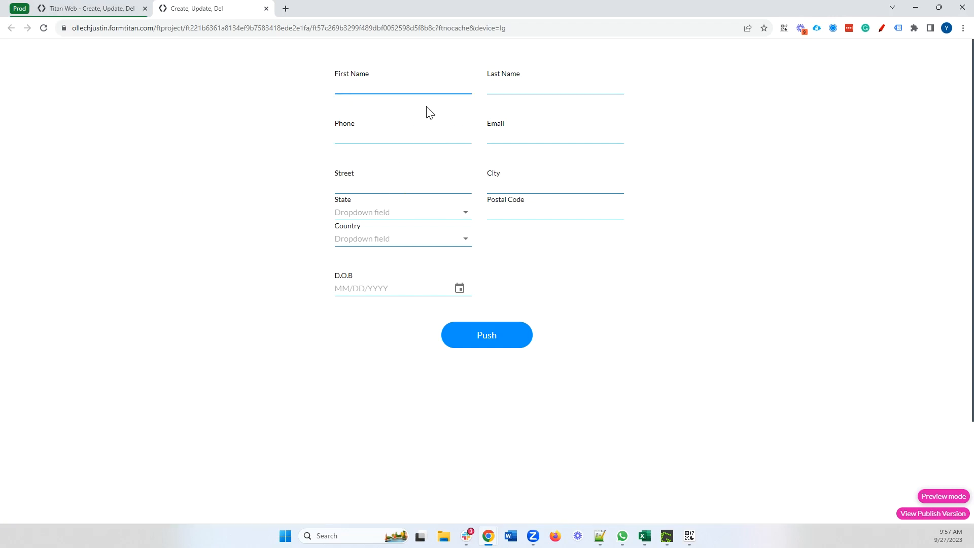
Enter the contact's first name, last name and phone number on the form
key("Tab")
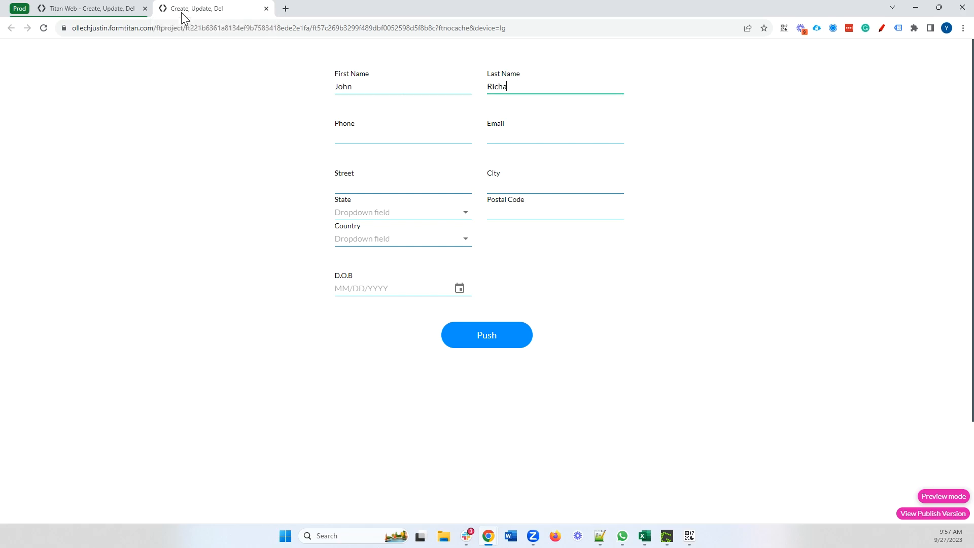
left_click(382, 137)
type("555) 555-5555")
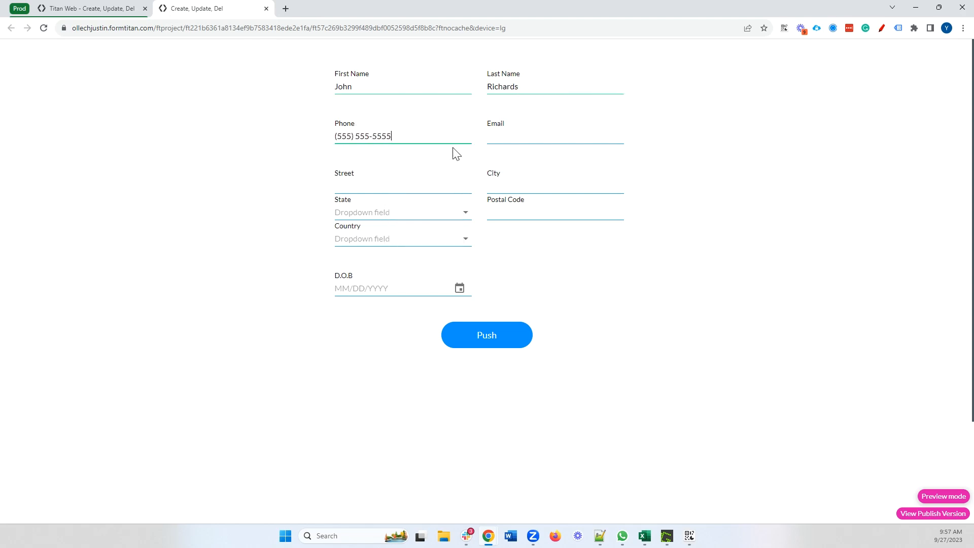
Open the previously created contact record from the Salesforce Integration Logs
left_click(92, 9)
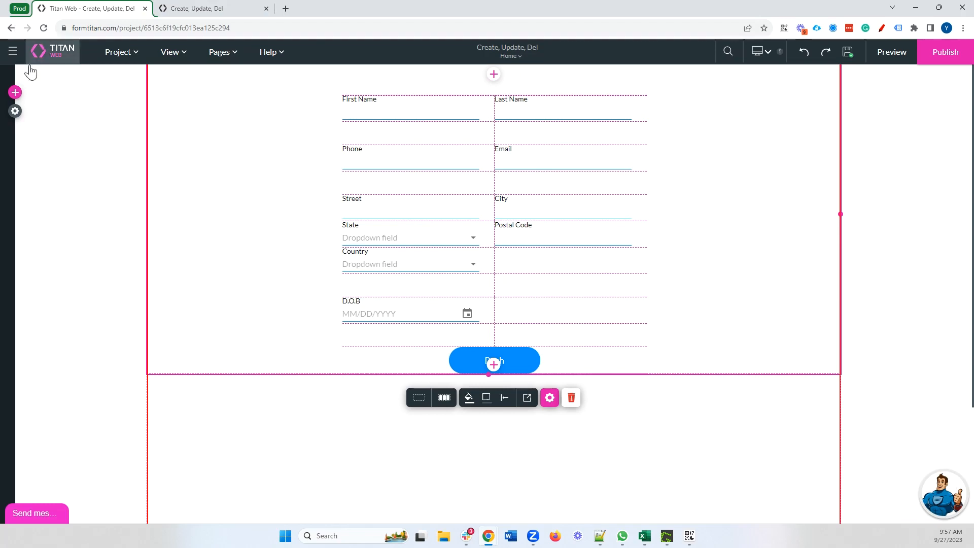
left_click(15, 111)
left_click(45, 223)
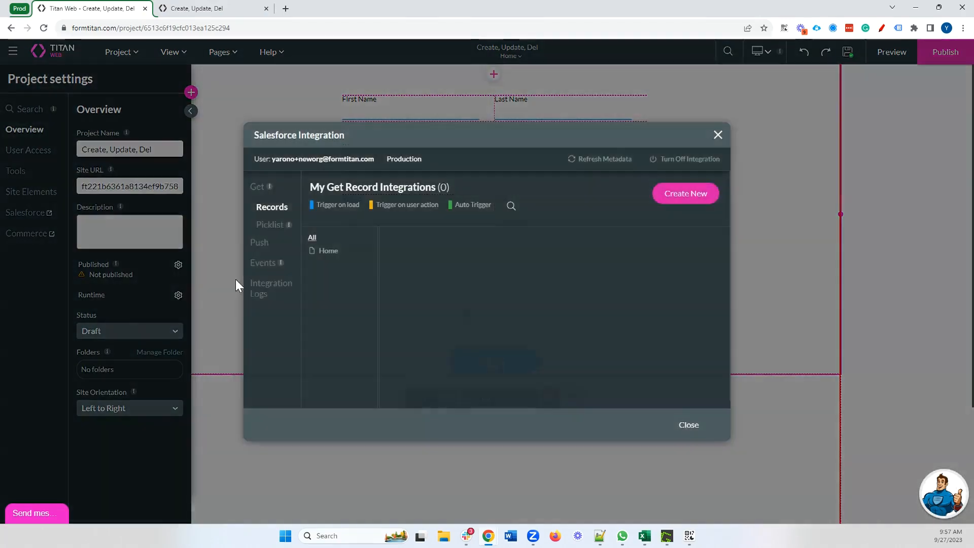
left_click(267, 303)
left_click(649, 253)
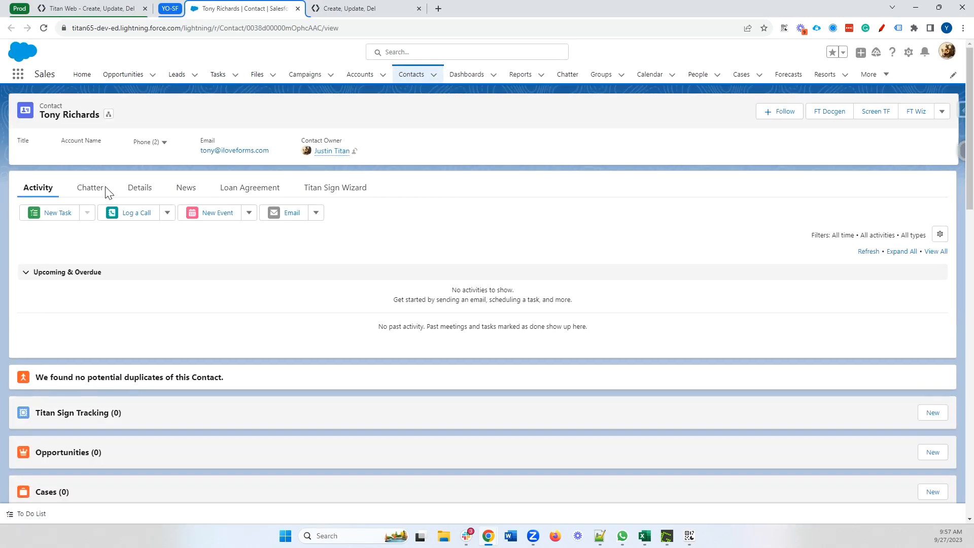
Copy the contact's email from Salesforce and paste it into the form's Email field
left_click_drag(267, 151, 198, 152)
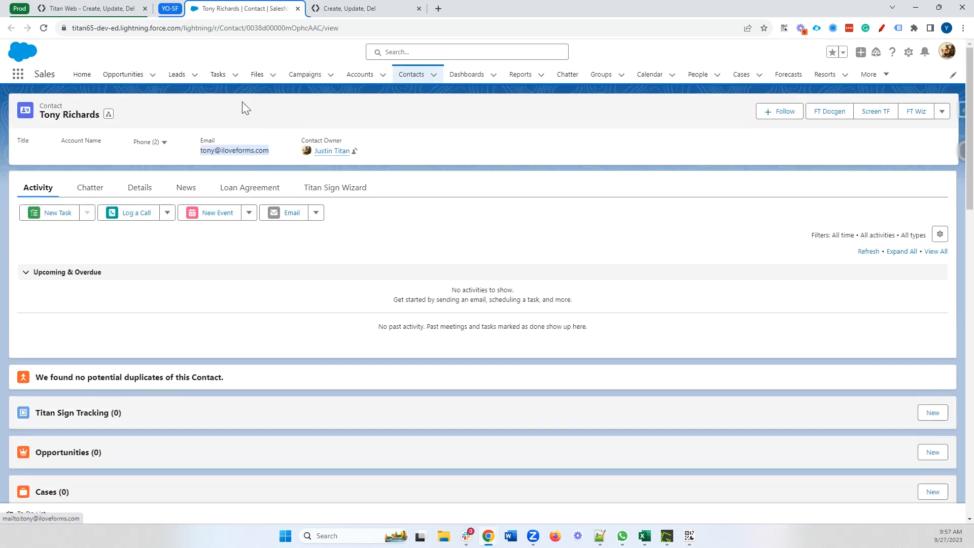
left_click(115, 11)
left_click(276, 11)
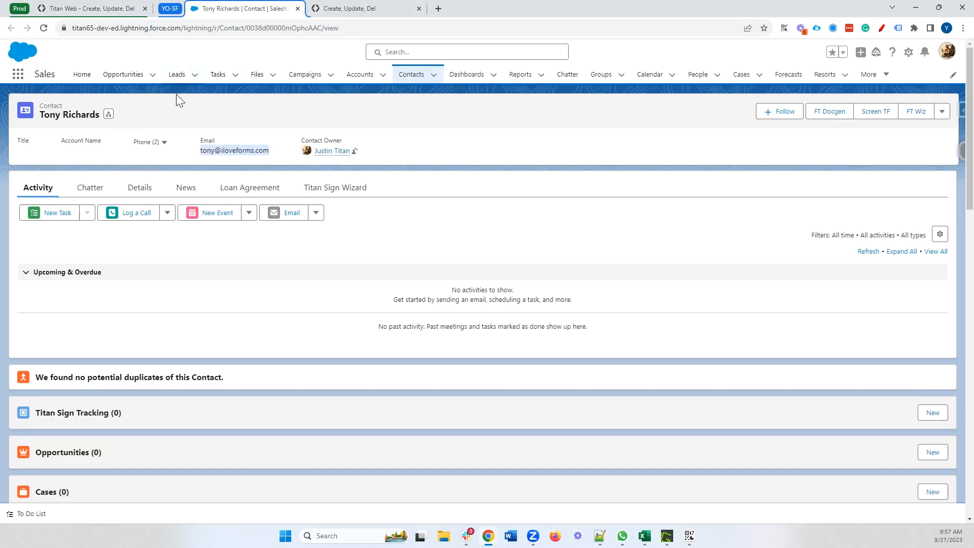
left_click(387, 7)
double_click(508, 88)
Enter 'aaaaa' as street and city, state New Jersey, and postal code 16152
left_click(371, 187)
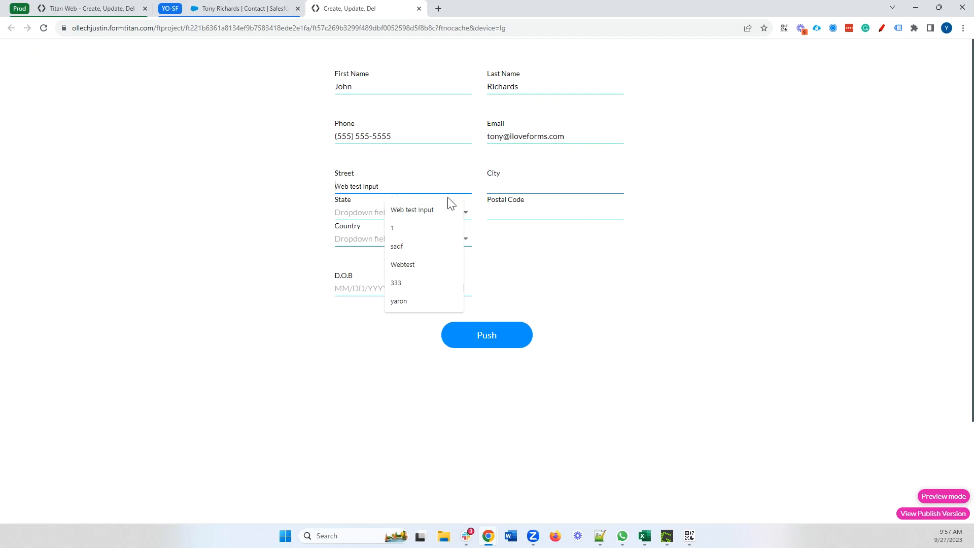
type("aaaaa")
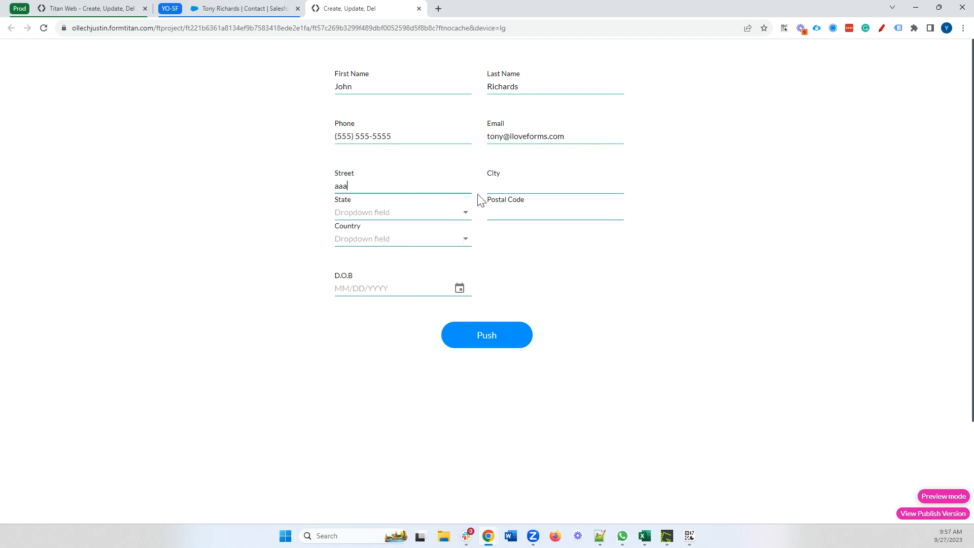
left_click(506, 187)
type("aaaaa")
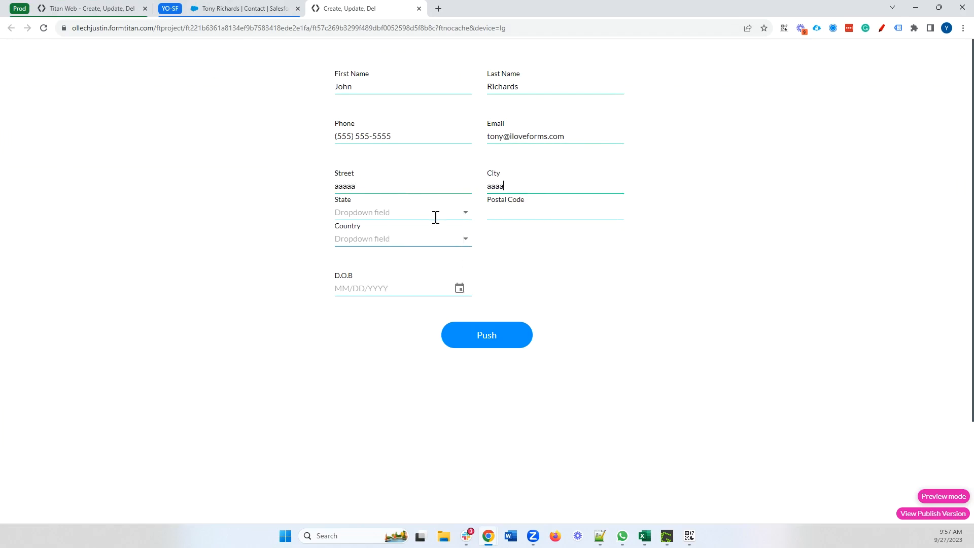
left_click(437, 213)
type("new")
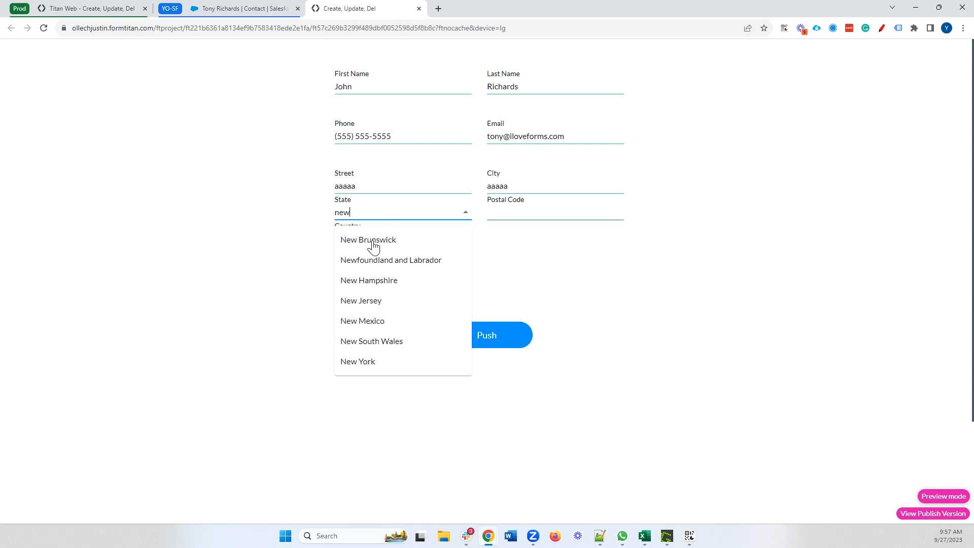
left_click(370, 300)
left_click(520, 215)
type("16152")
Choose United States as the country
left_click(431, 242)
type("unie")
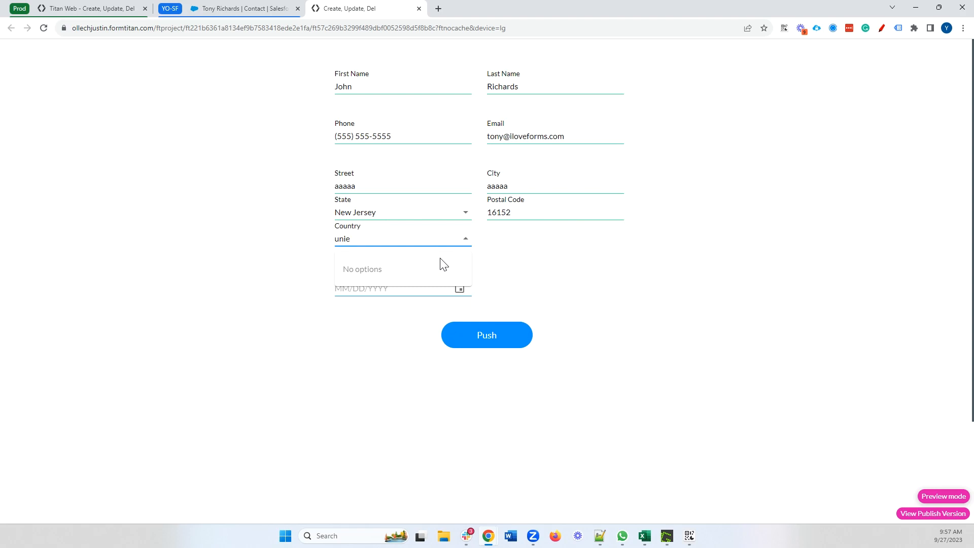
key("BackSpace")
type("t")
left_click(423, 367)
left_click(407, 287)
left_click(430, 180)
scroll(507, 277, "up", 15)
left_click(505, 274)
left_click(530, 385)
left_click(500, 339)
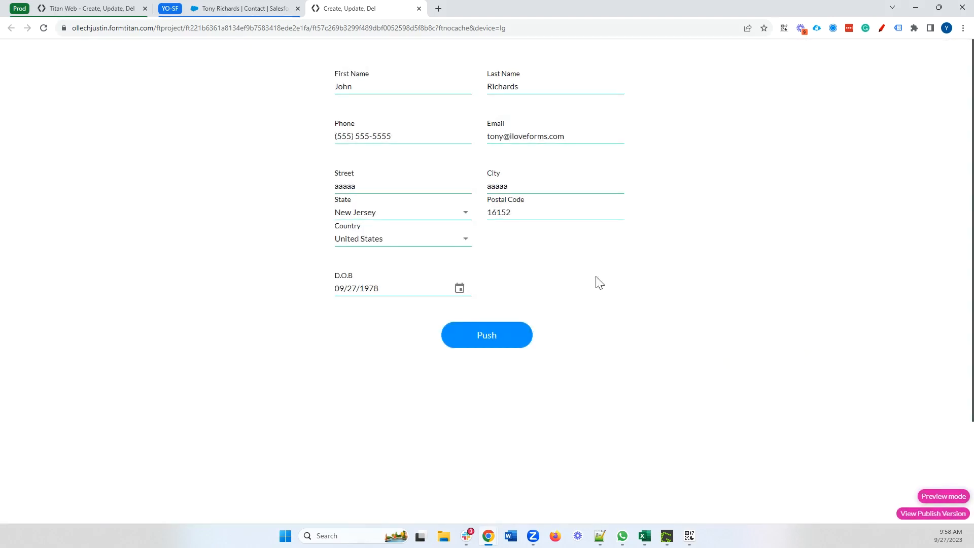
left_click(92, 9)
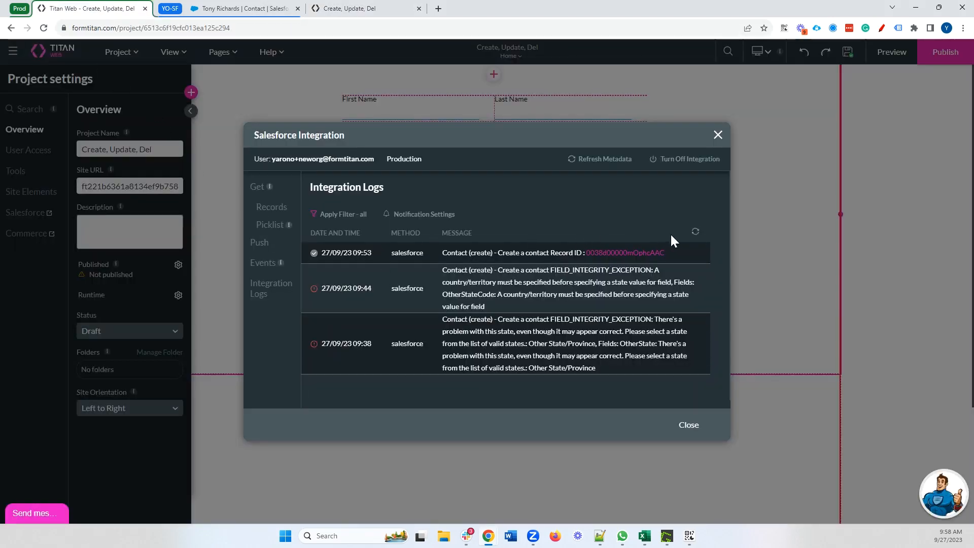
Refresh the integration logs and open the update entry's contact record in Salesforce
left_click(694, 233)
left_click_drag(443, 252, 573, 256)
left_click(590, 260)
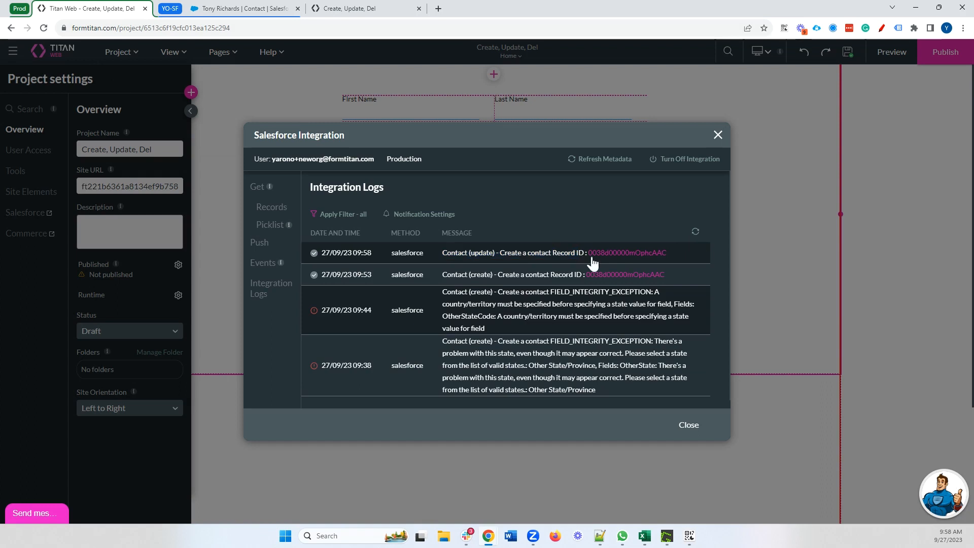
left_click(641, 255)
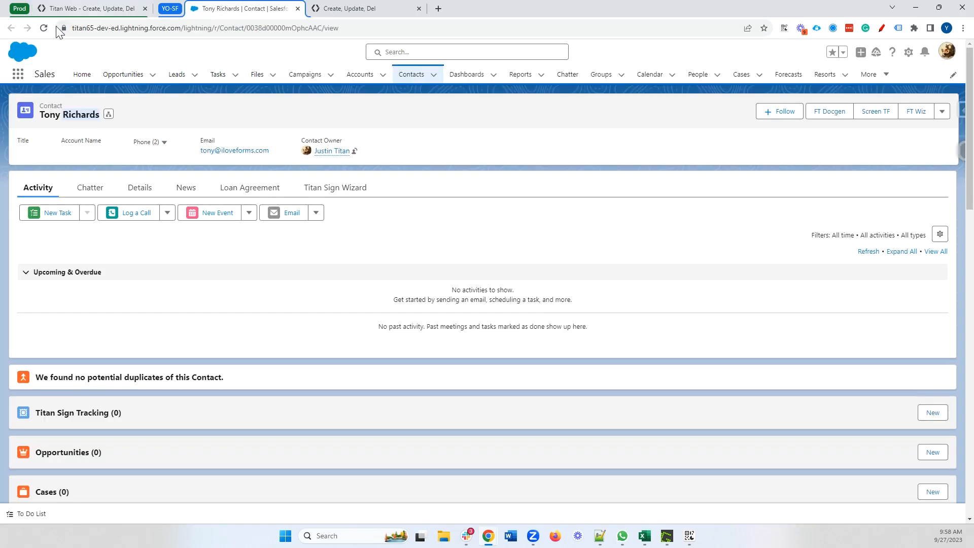
left_click(46, 27)
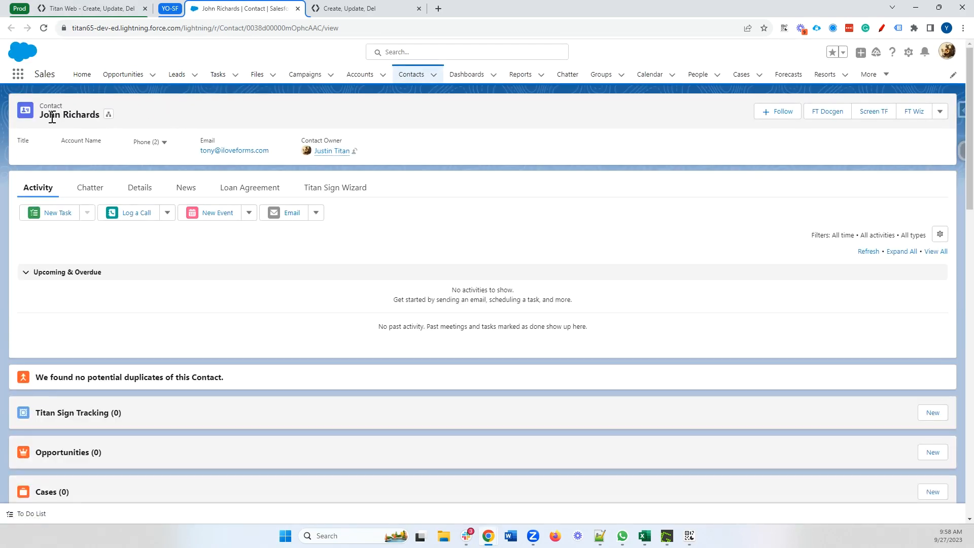
left_click(145, 191)
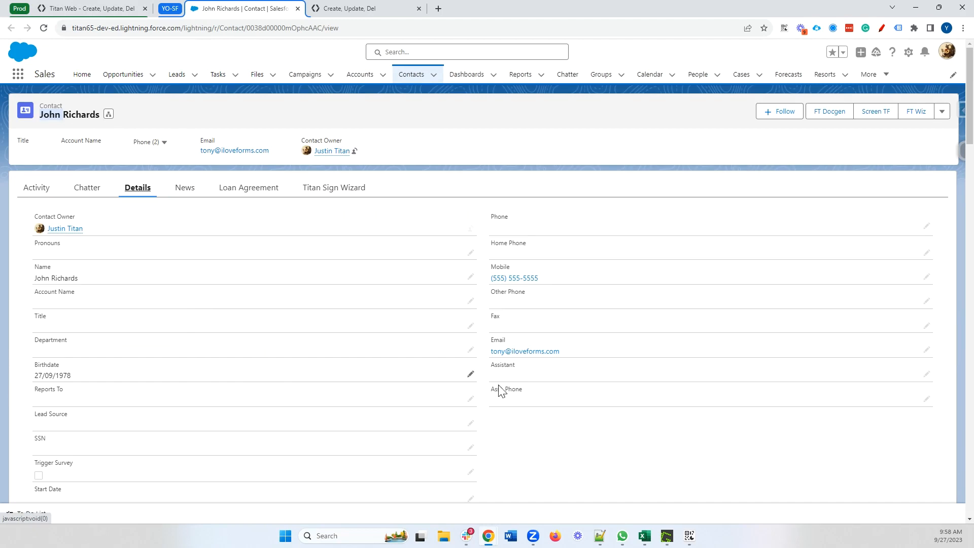
scroll(555, 396, "down", 15)
scroll(484, 366, "up", 15)
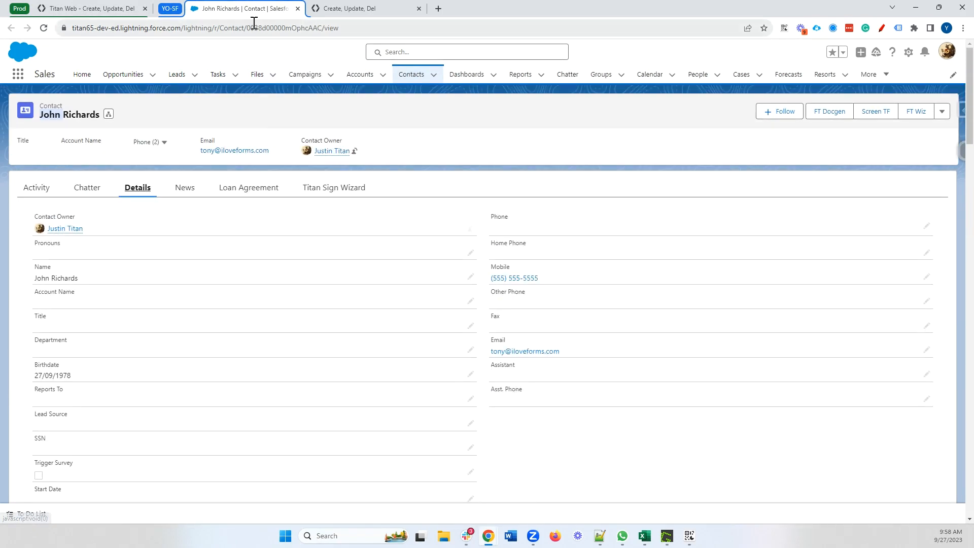
left_click(92, 9)
left_click(339, 9)
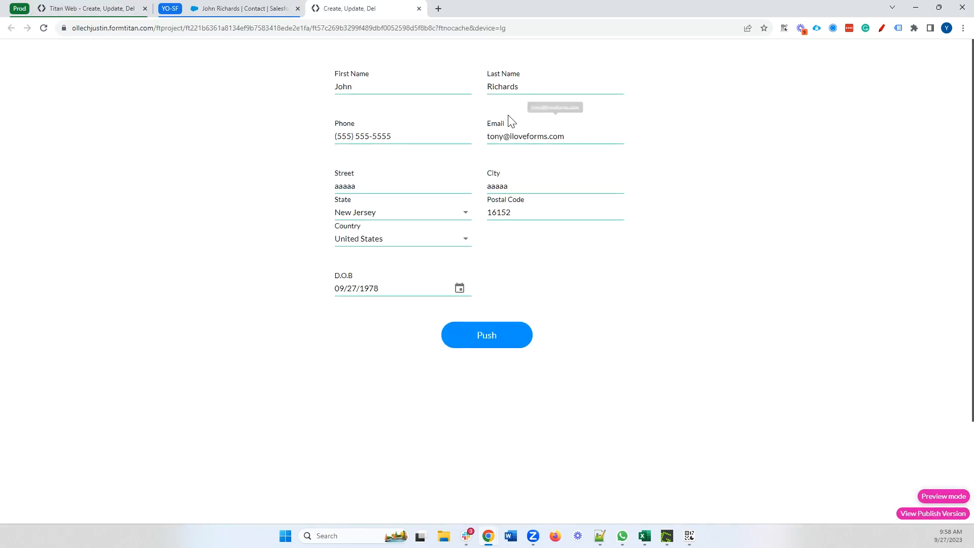
Replace the last name with 'newlastname' and resubmit the form
left_click_drag(522, 89, 489, 92)
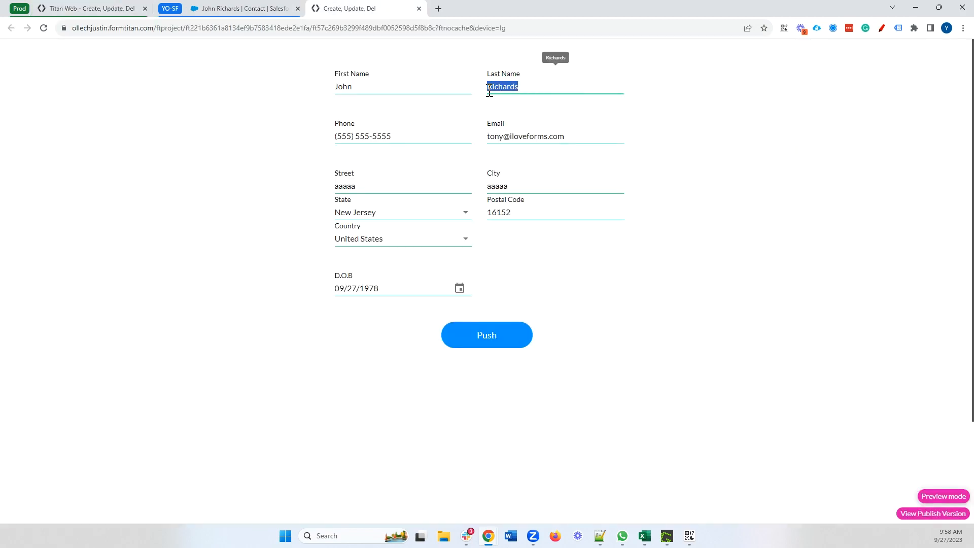
type("newlastname")
left_click(480, 342)
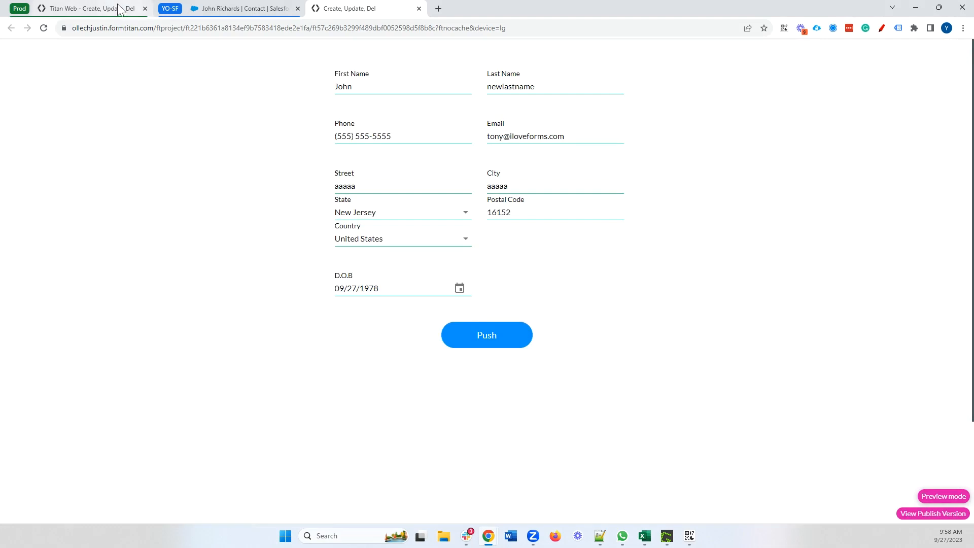
Refresh the integration logs and open the newly created contact record in Salesforce
left_click(121, 9)
left_click(694, 234)
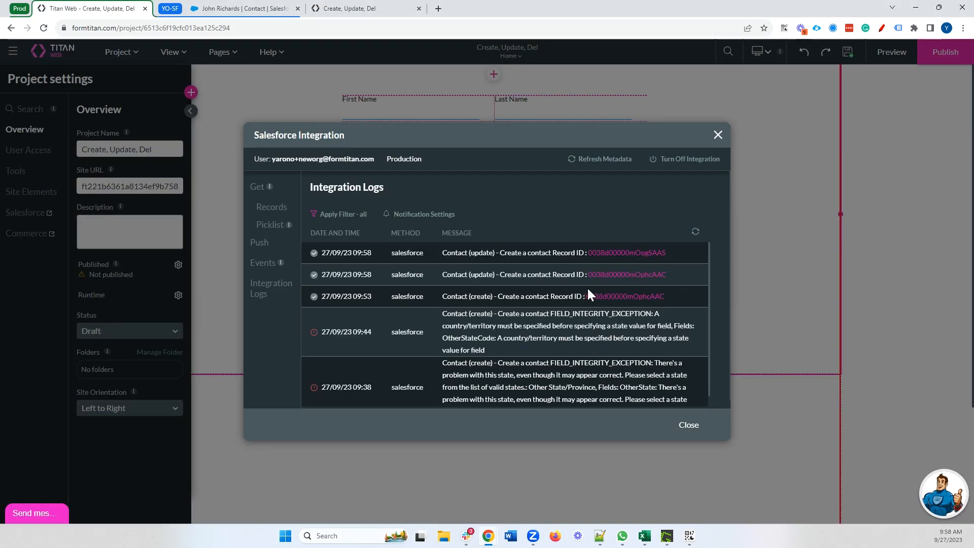
left_click_drag(475, 255, 490, 257)
left_click_drag(665, 252, 587, 252)
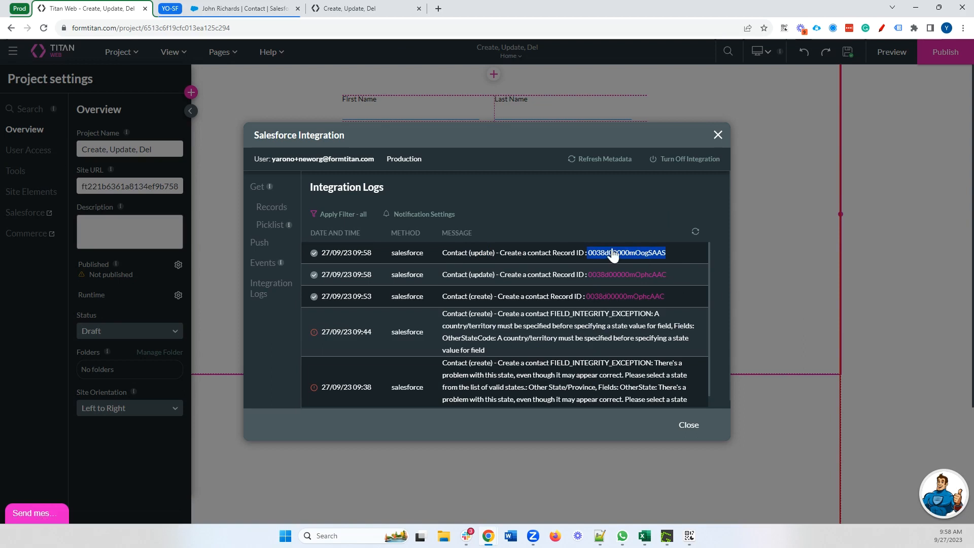
left_click(614, 254)
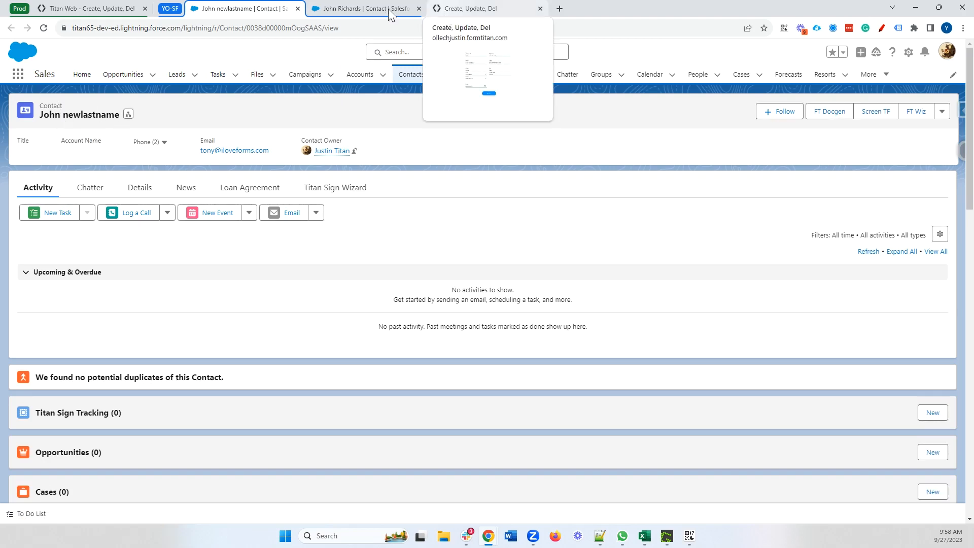
left_click(86, 8)
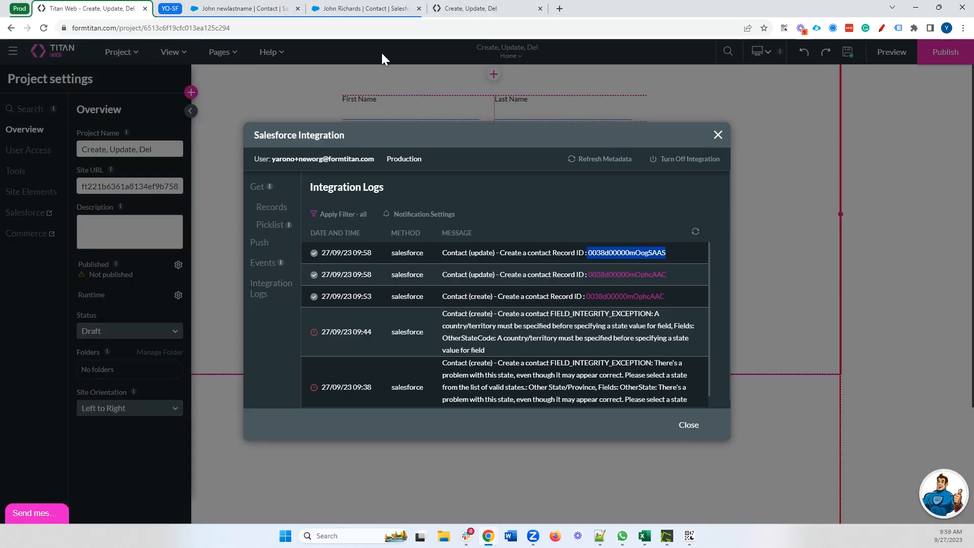
Set the Contact push action to Delete, skipping when no matching contact exists
left_click(259, 243)
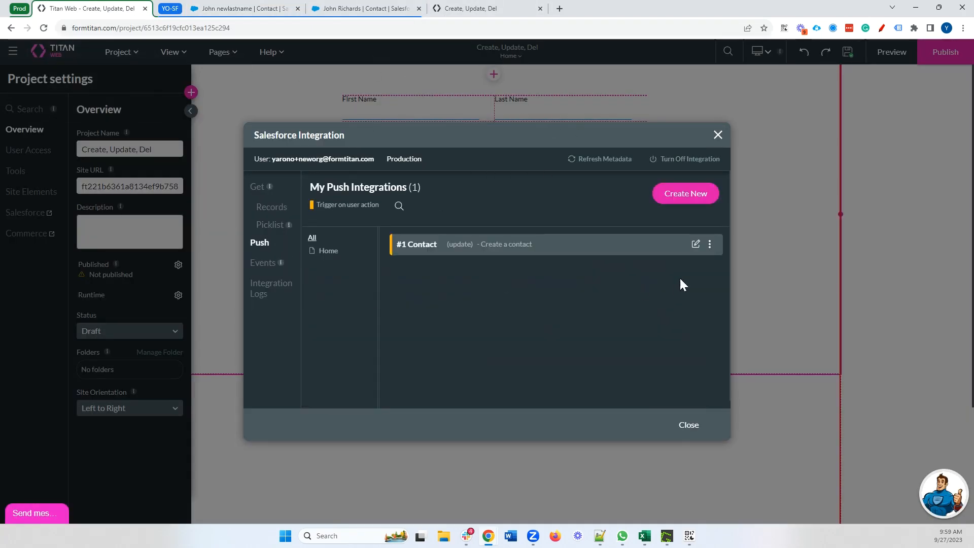
left_click(694, 246)
left_click(363, 200)
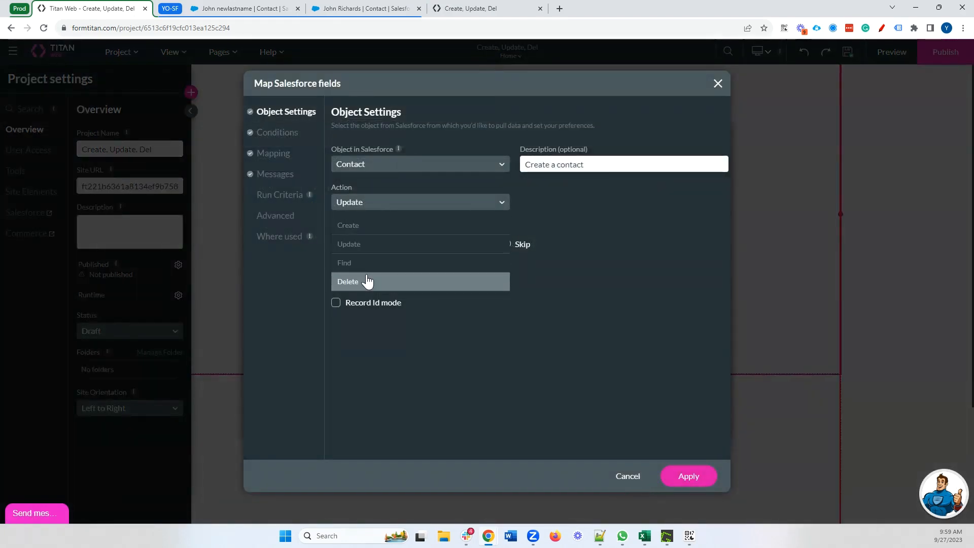
left_click(367, 282)
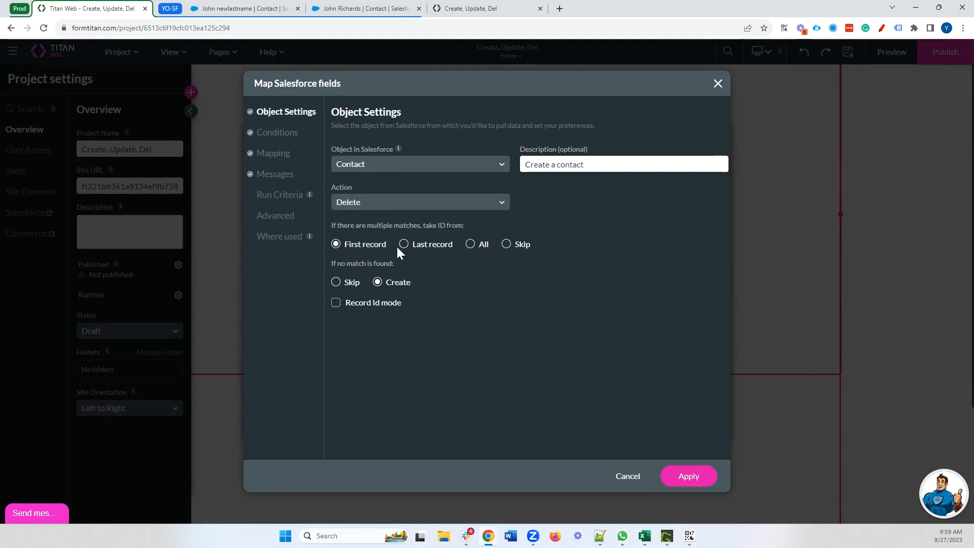
left_click(355, 287)
left_click(277, 135)
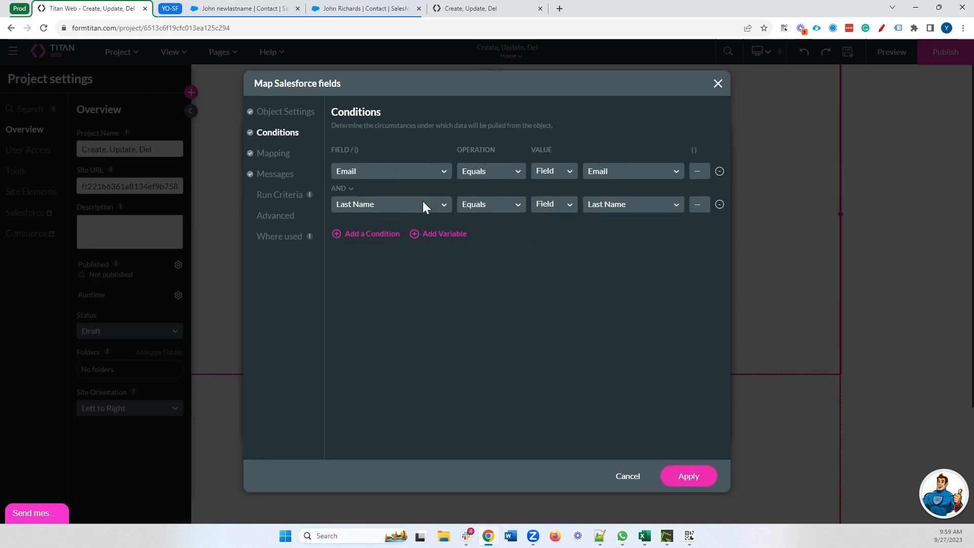
Resubmit the form from the preview and refresh the integration logs
left_click(363, 9)
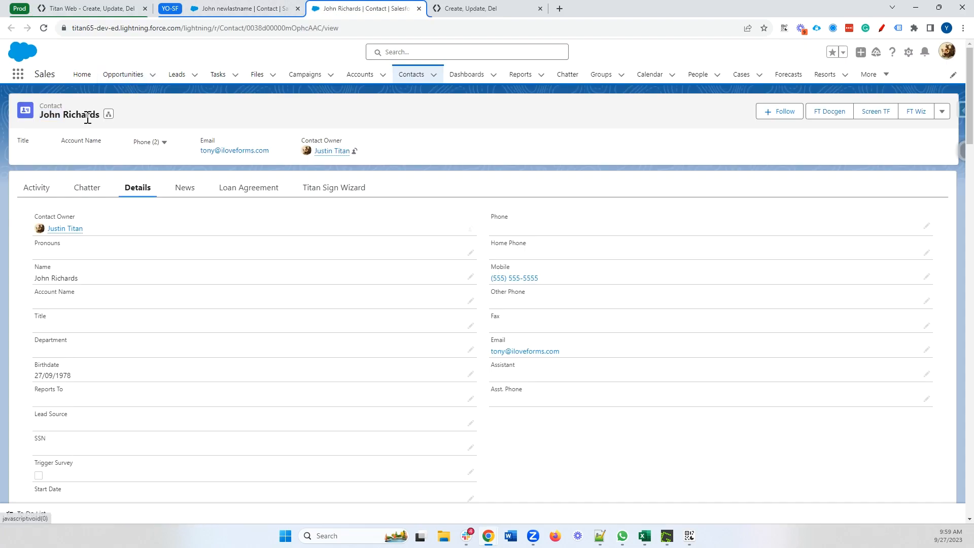
left_click(495, 8)
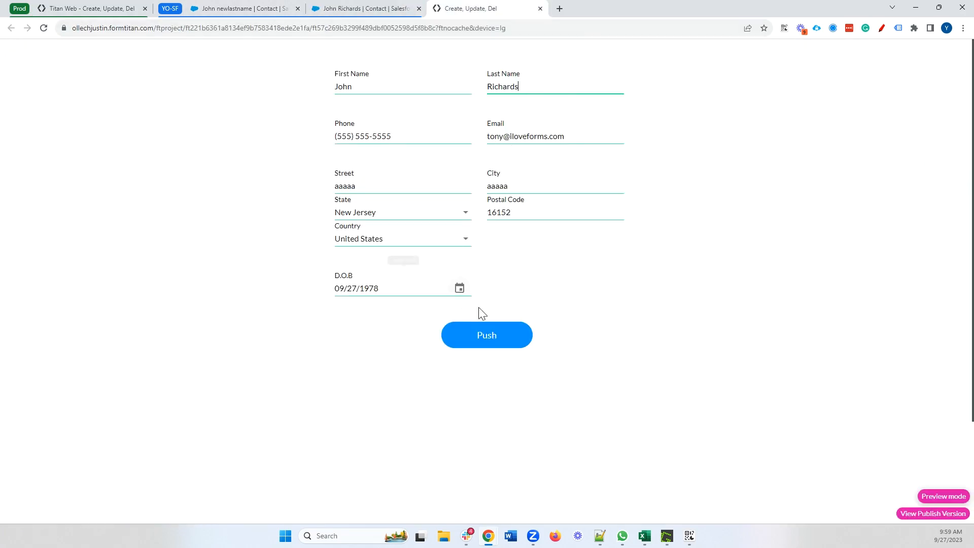
left_click(487, 336)
left_click(124, 9)
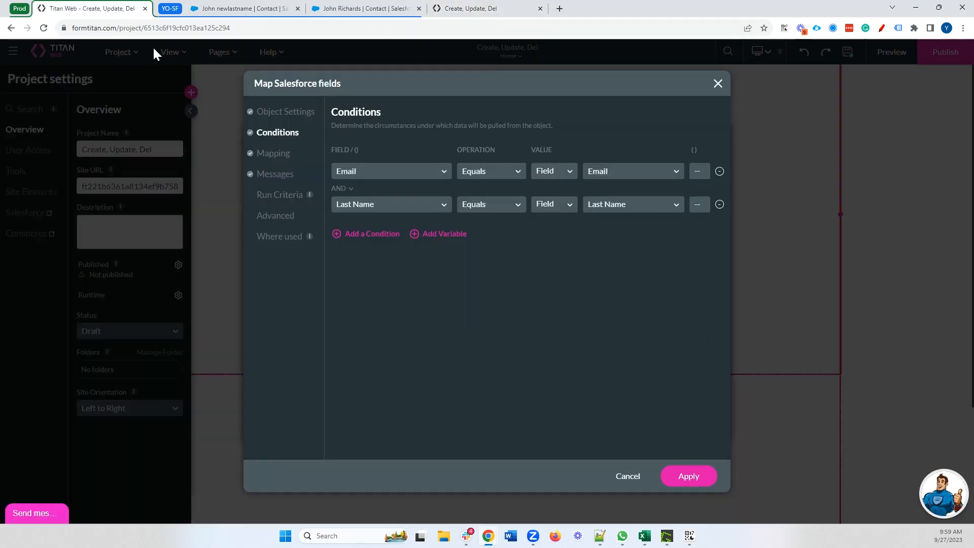
left_click(627, 478)
left_click(271, 288)
left_click(695, 231)
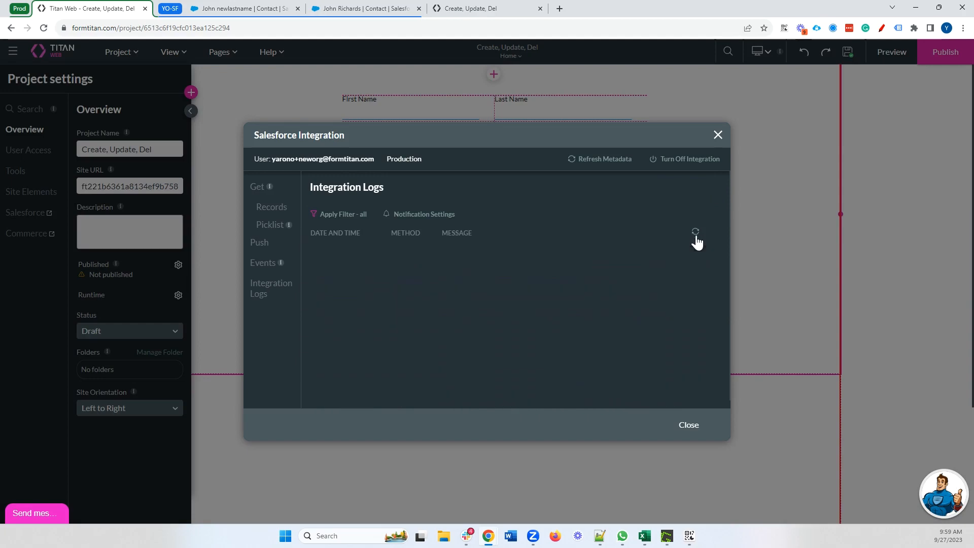
Change the Contact push action from Update to Delete, apply it, and close the settings
left_click(259, 243)
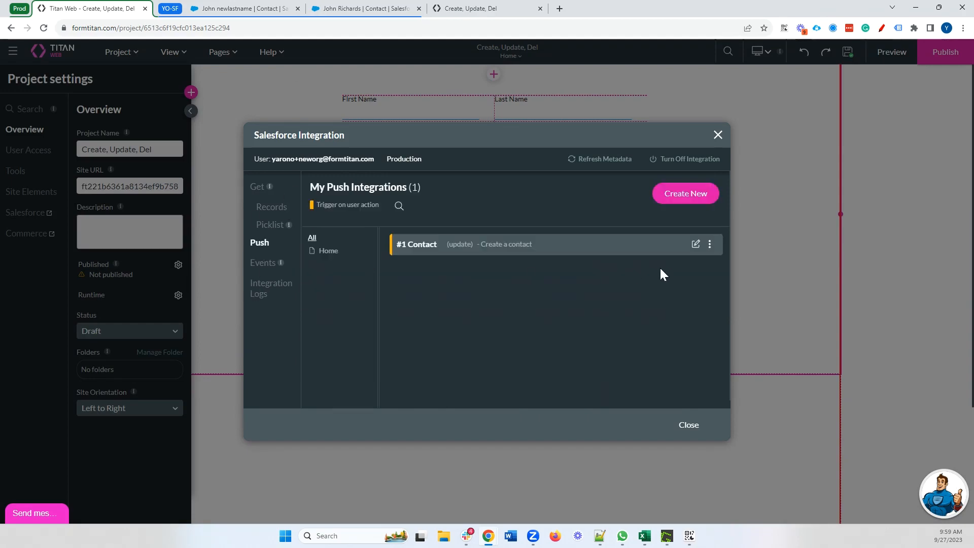
left_click(695, 244)
left_click(376, 203)
left_click(373, 282)
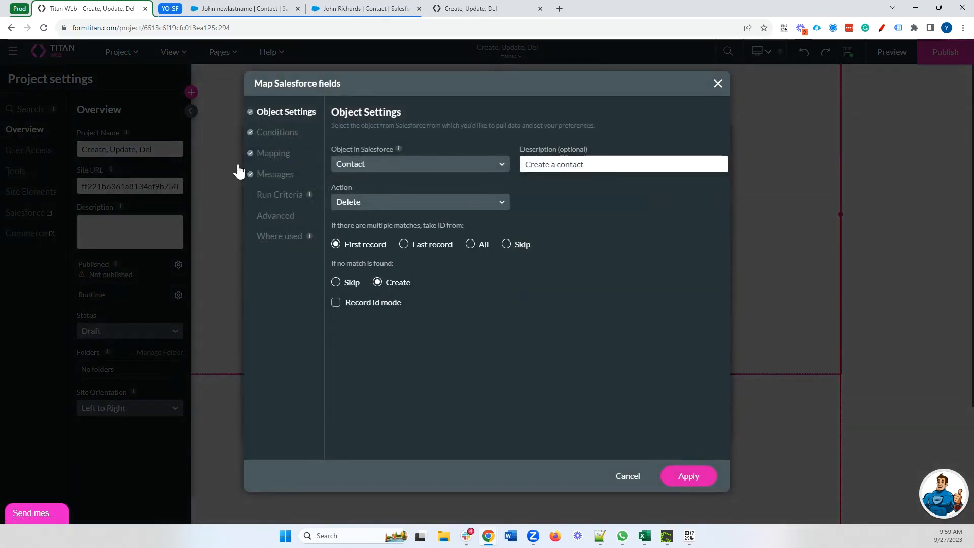
left_click(690, 477)
left_click(689, 426)
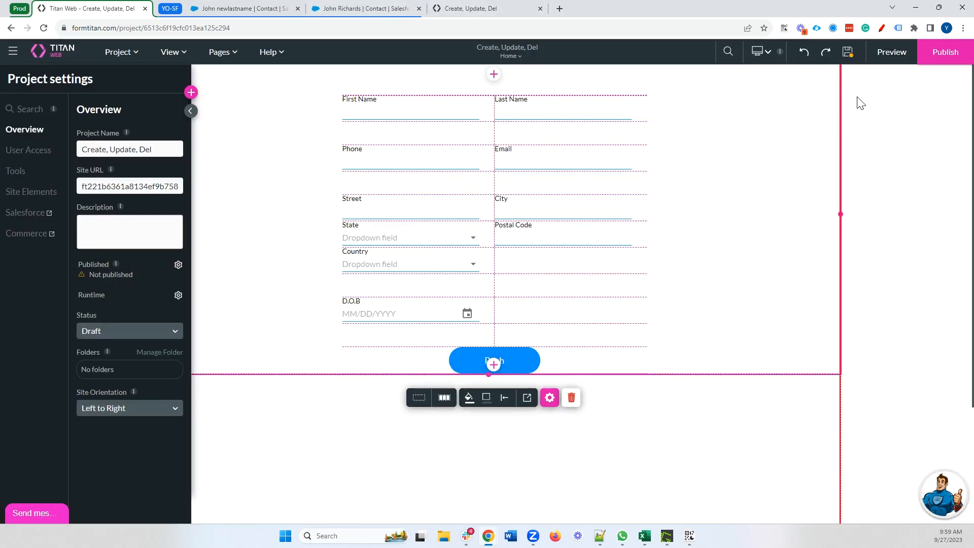
In the reloaded preview, fill in the contact's first name, last name and pasted e-mail
left_click(430, 11)
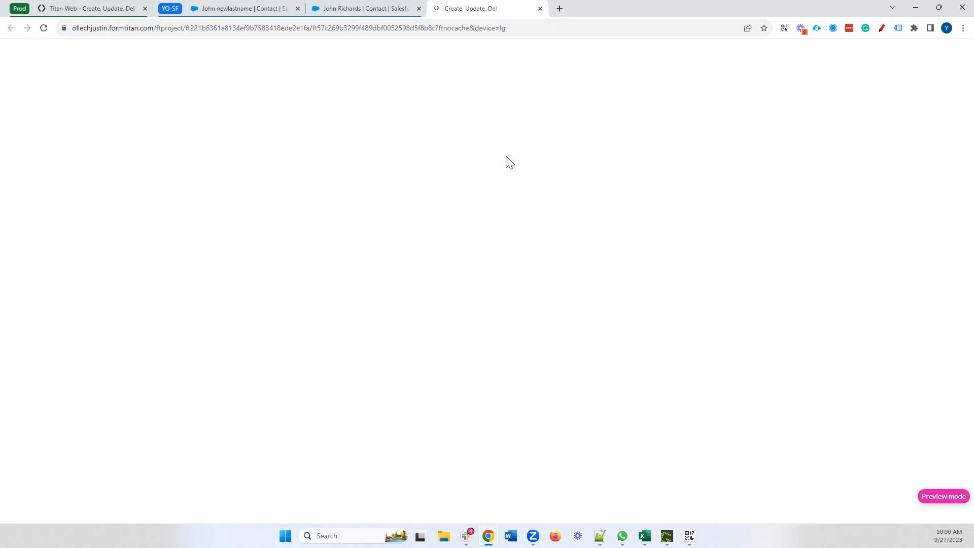
left_click(385, 88)
type("John")
left_click(565, 93)
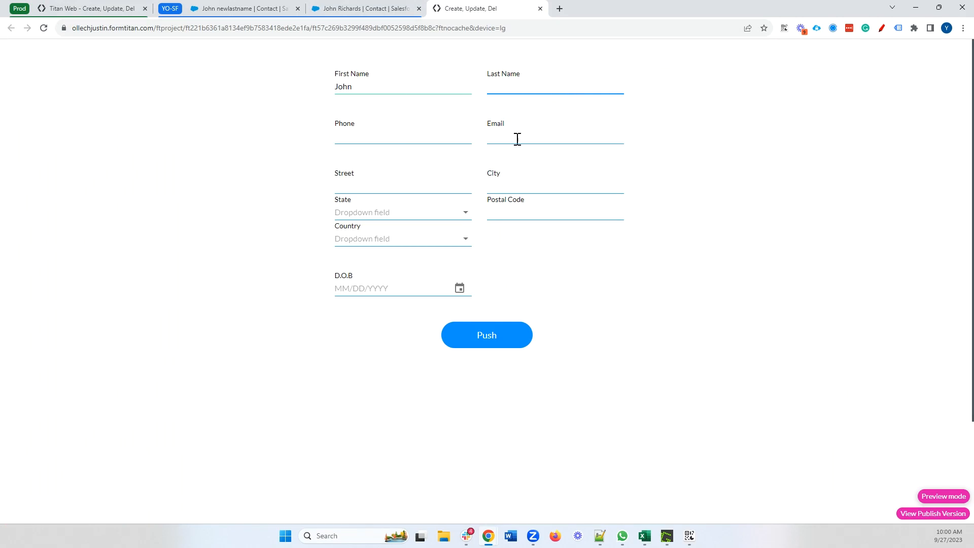
left_click(534, 139)
left_click(348, 9)
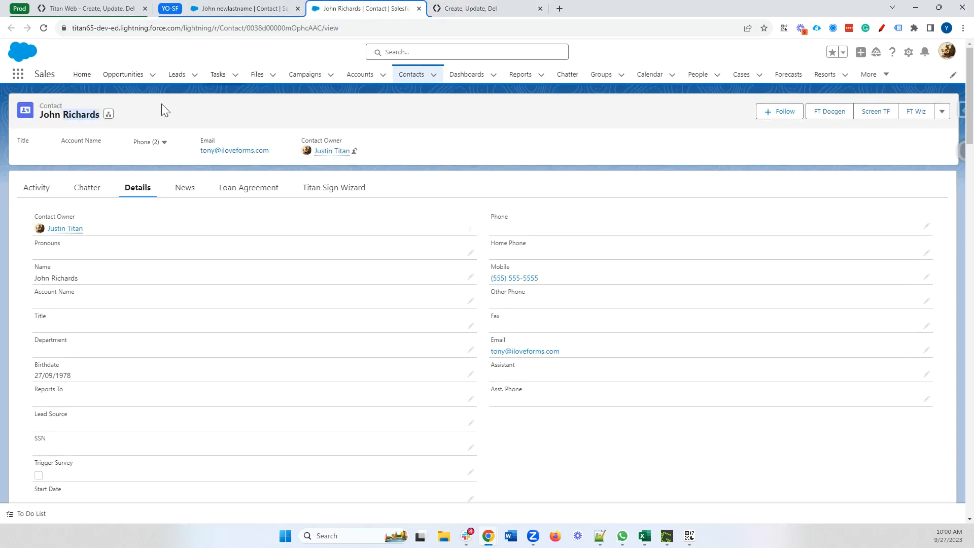
left_click(472, 9)
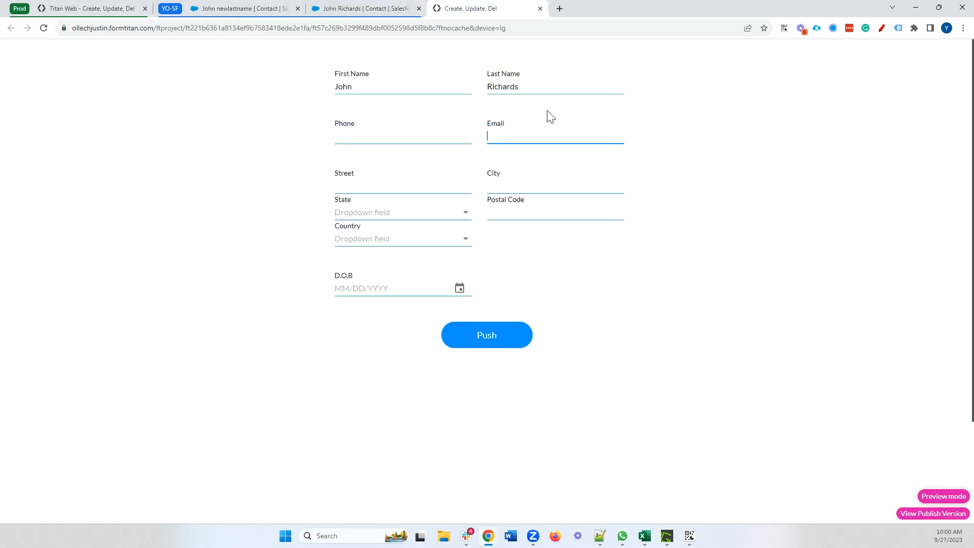
key("ctrl+v")
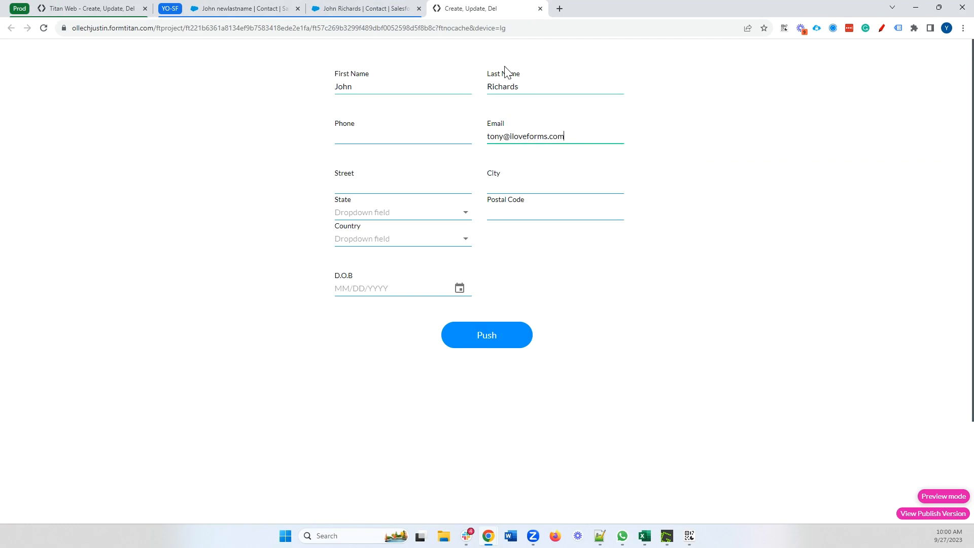
Review the Contact push's Email and Last Name match conditions and save the mapping
left_click(150, 6)
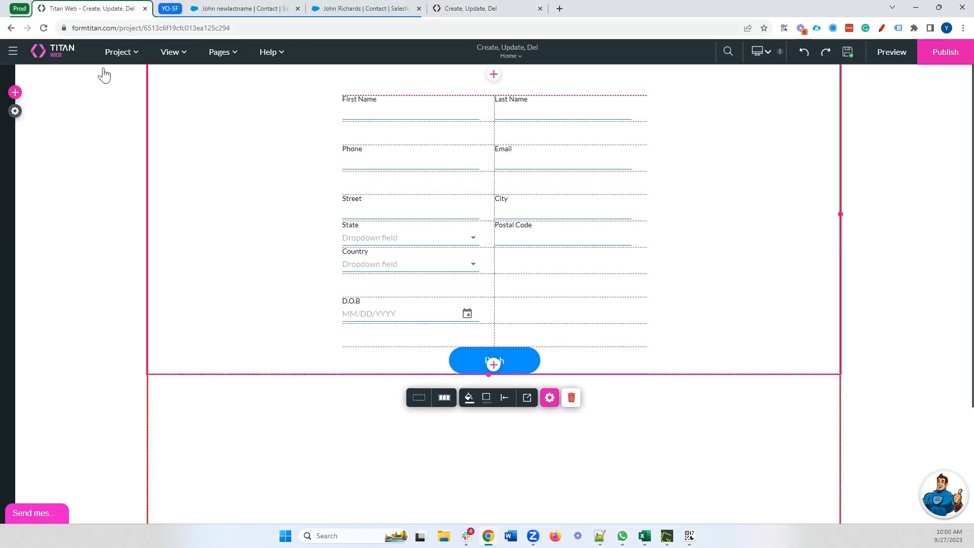
left_click(14, 112)
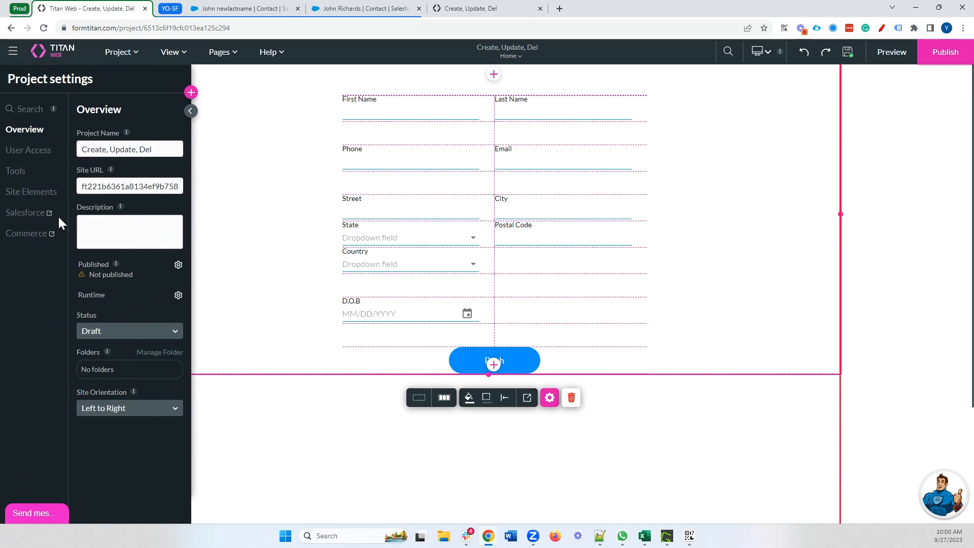
left_click(39, 213)
left_click(260, 242)
left_click(695, 244)
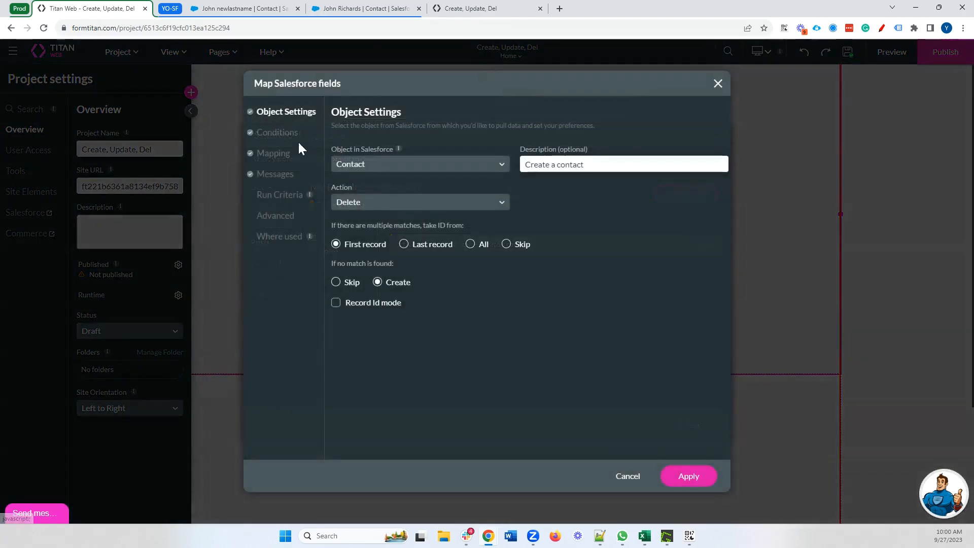
left_click(284, 133)
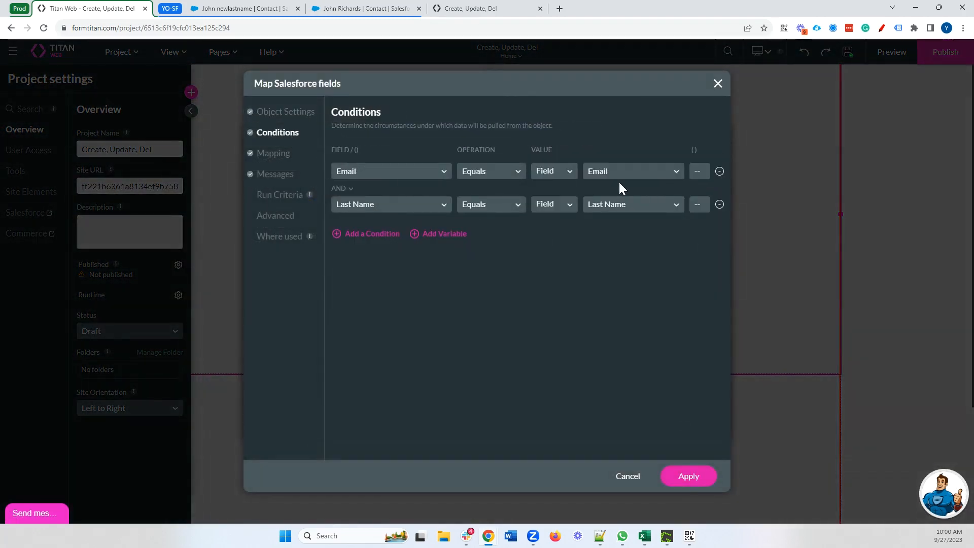
left_click(286, 113)
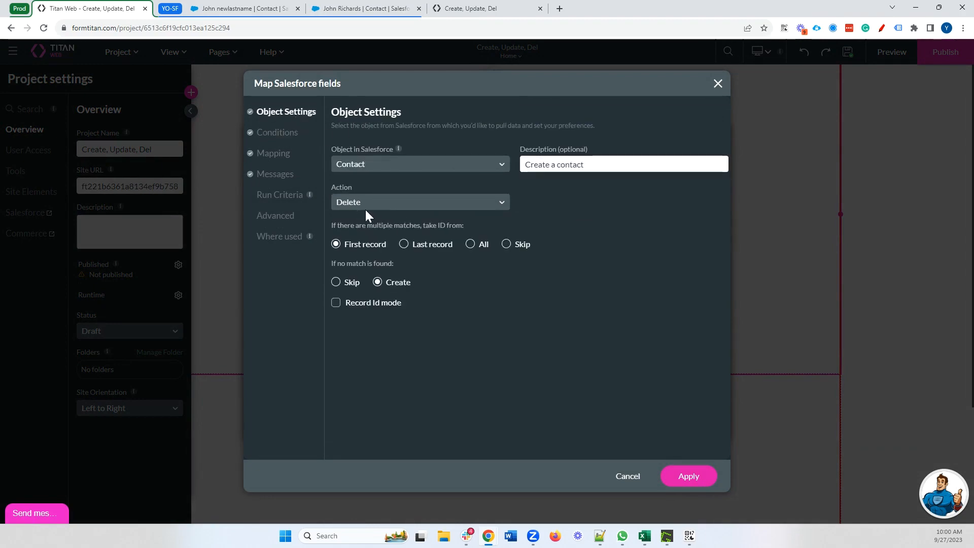
left_click(688, 476)
left_click(687, 424)
left_click(471, 8)
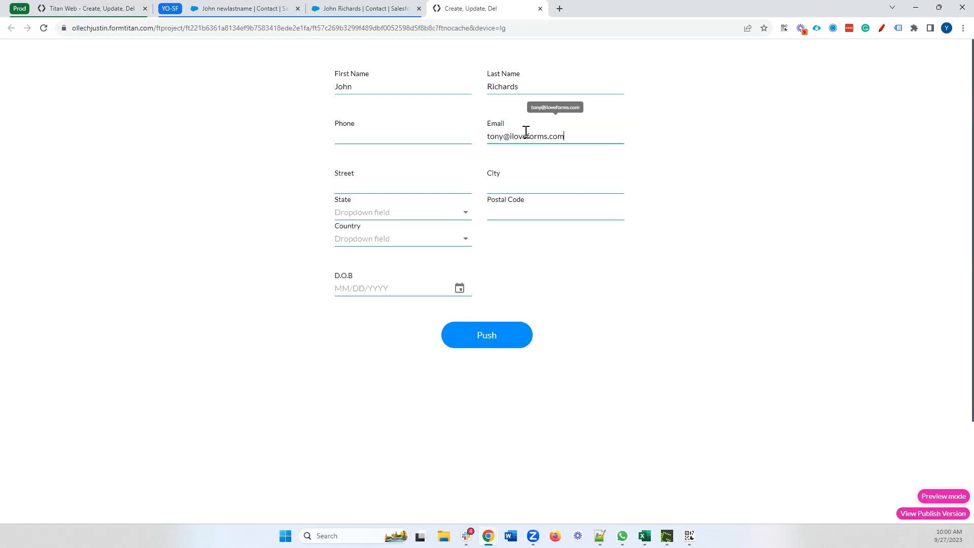
left_click(500, 341)
left_click(565, 224)
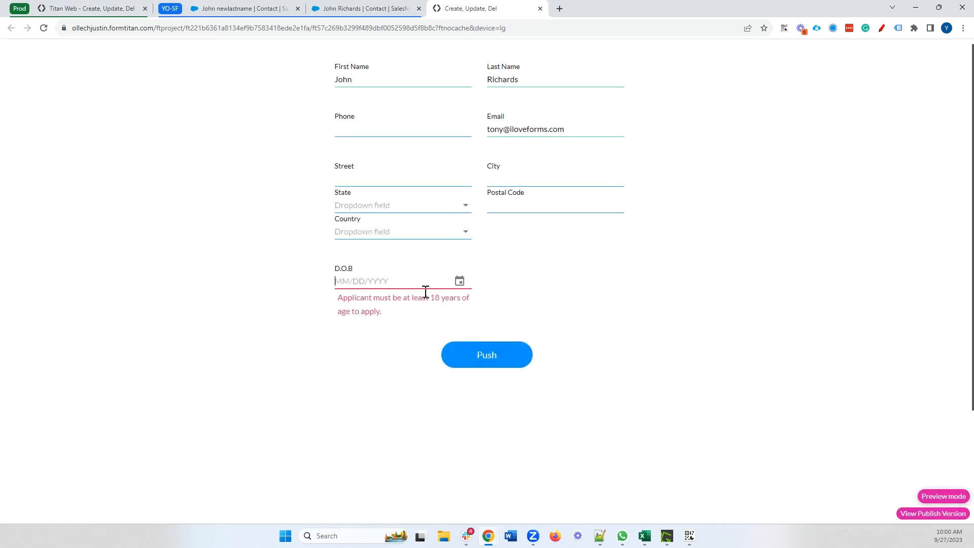
left_click(458, 282)
left_click(430, 179)
scroll(499, 253, "up", 10)
left_click(497, 254)
left_click(546, 384)
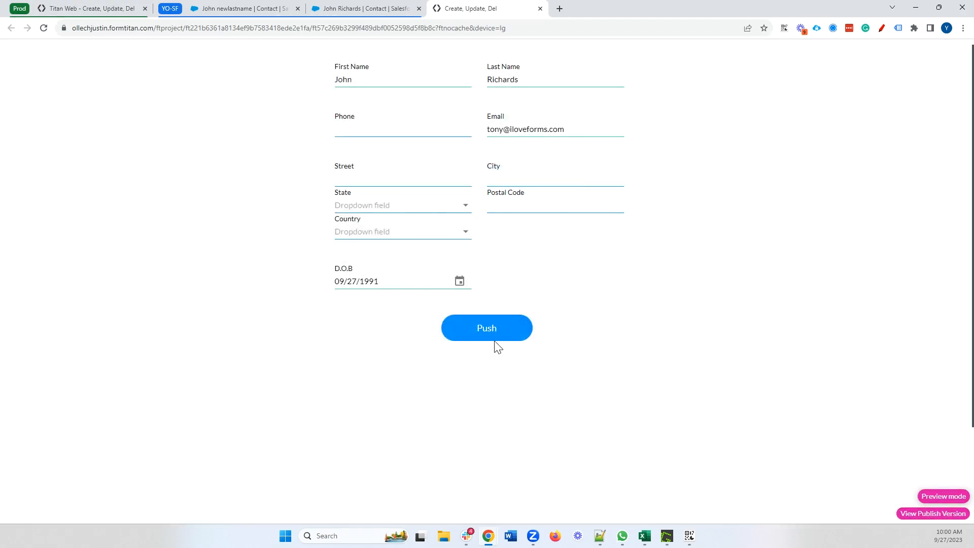
left_click(494, 338)
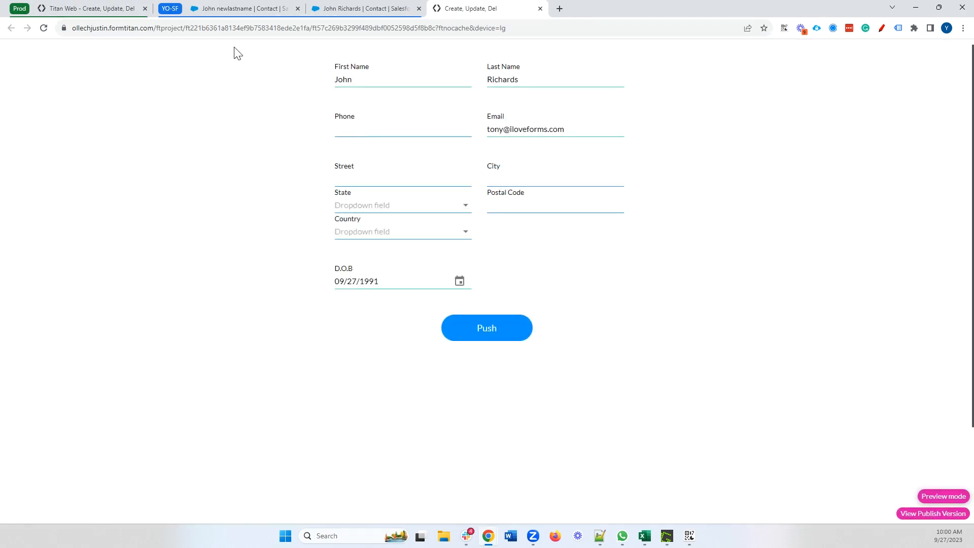
left_click(113, 10)
left_click(45, 214)
Check the latest delete log entry's record ID and reload the contact's Salesforce page
left_click(282, 287)
left_click_drag(442, 257, 554, 260)
left_click_drag(678, 255, 586, 258)
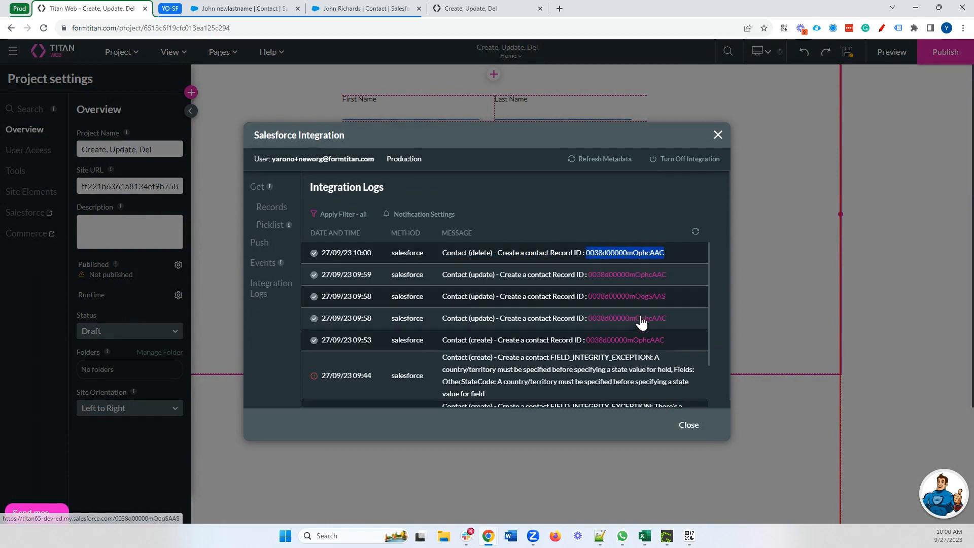
left_click(342, 11)
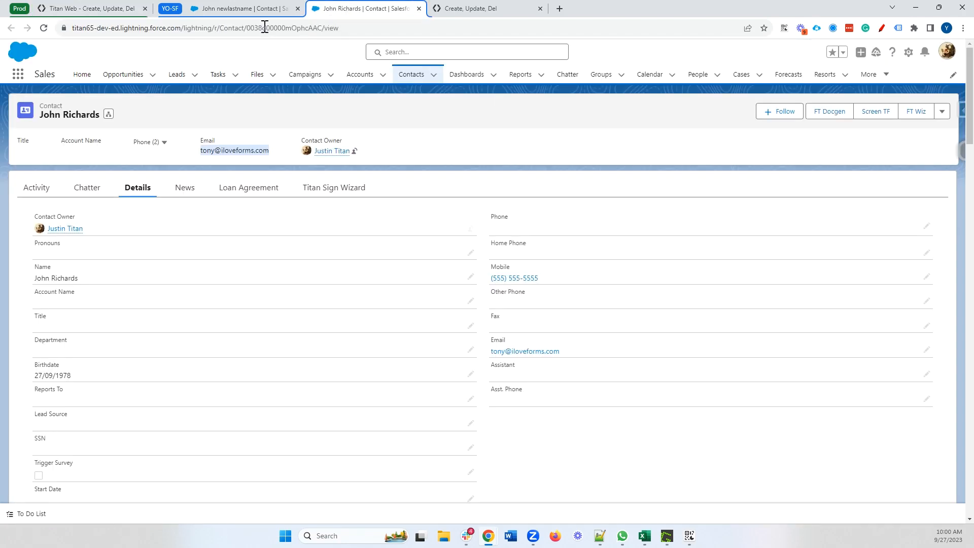
left_click(44, 30)
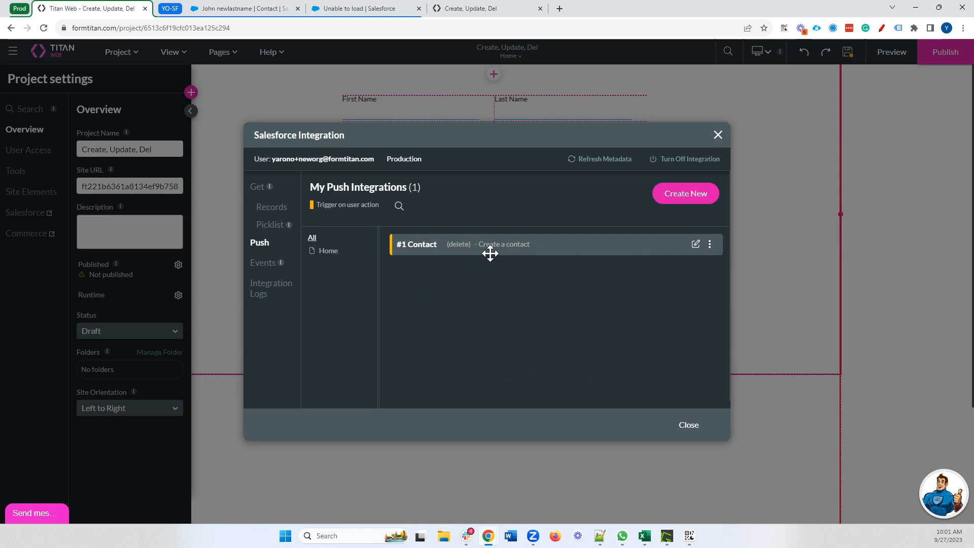
Recheck the Contact push mapping's match conditions and keep Delete as the action
left_click(695, 247)
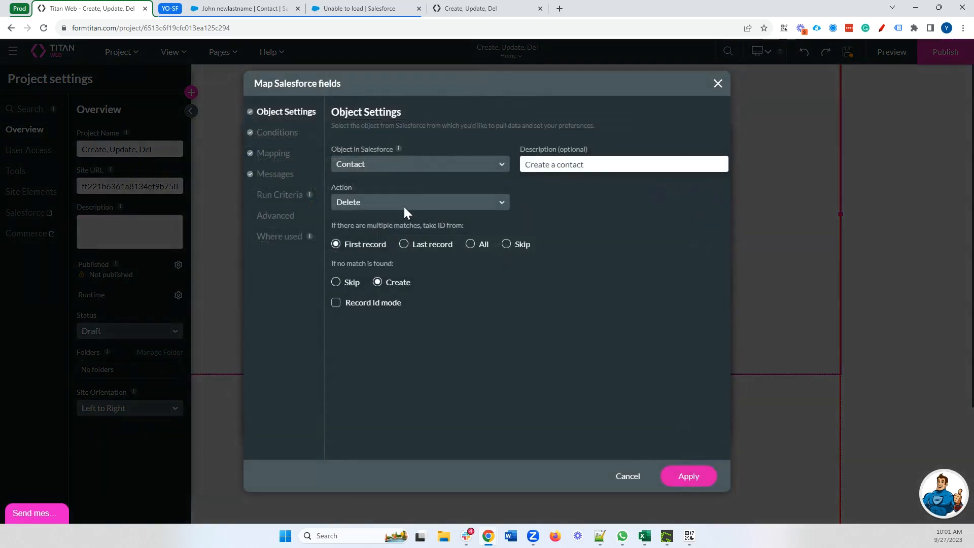
left_click(271, 133)
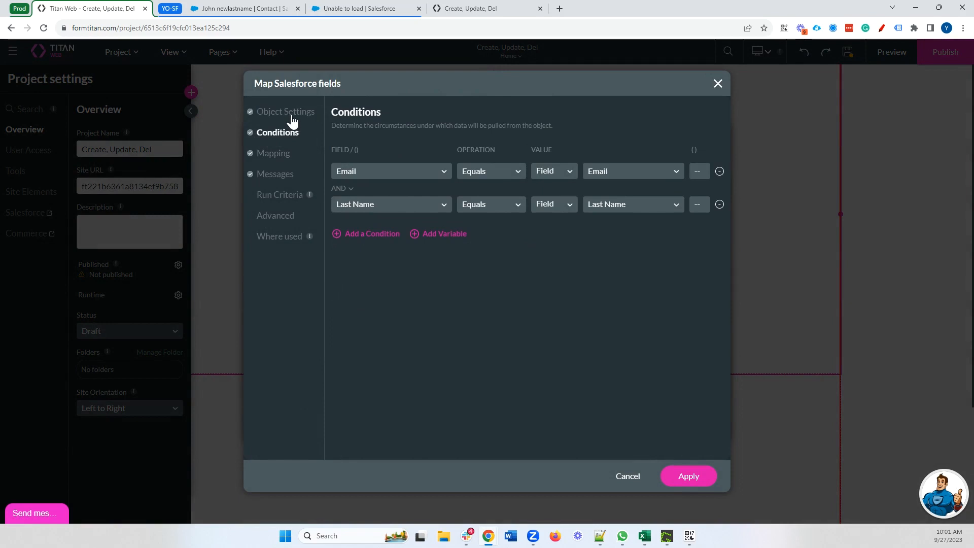
left_click(289, 113)
left_click(428, 203)
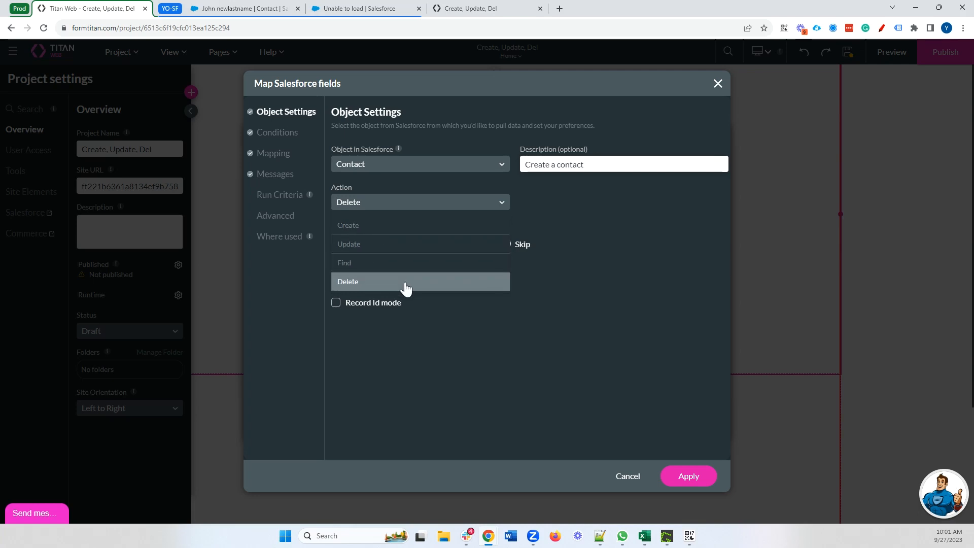
left_click(595, 276)
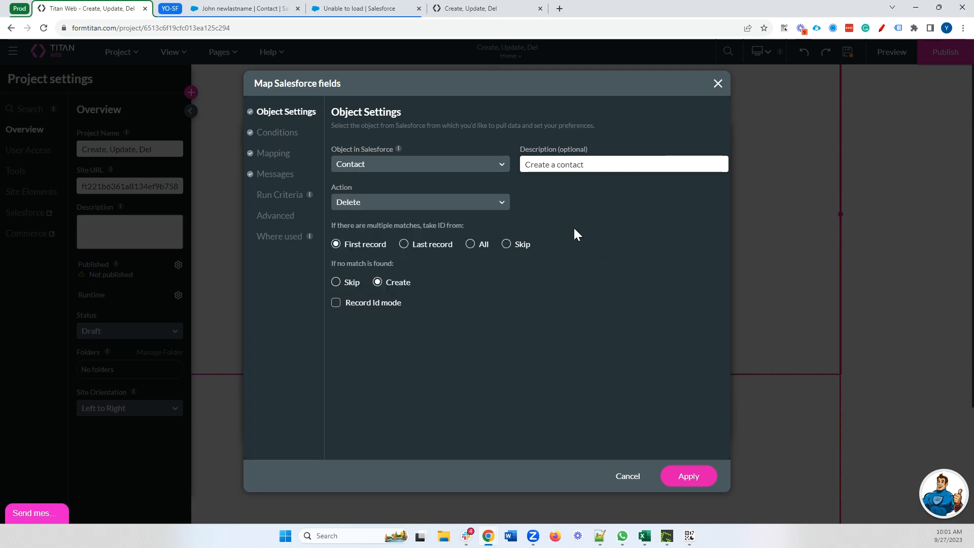